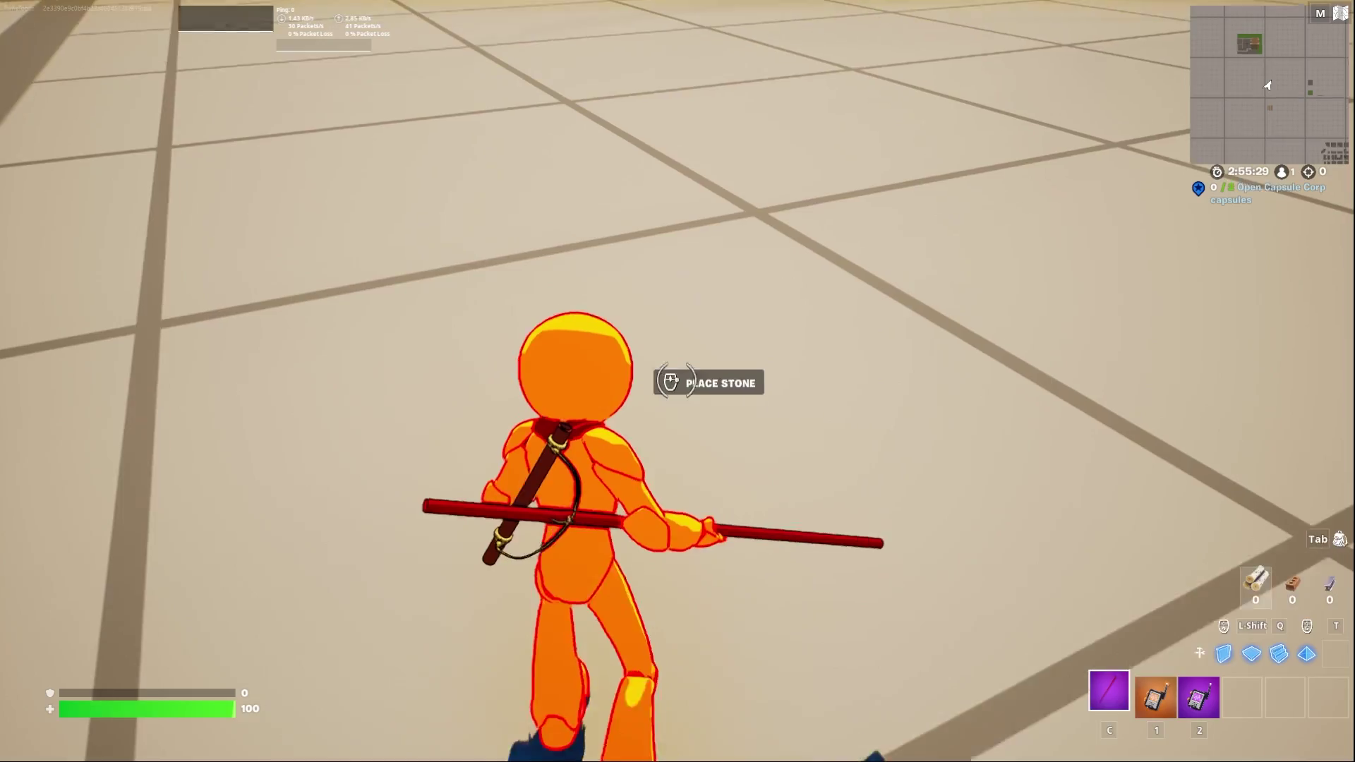
# Step: Place stone floor tiles on the ground and cover them with grass using the signal remote
pyautogui.press('e')
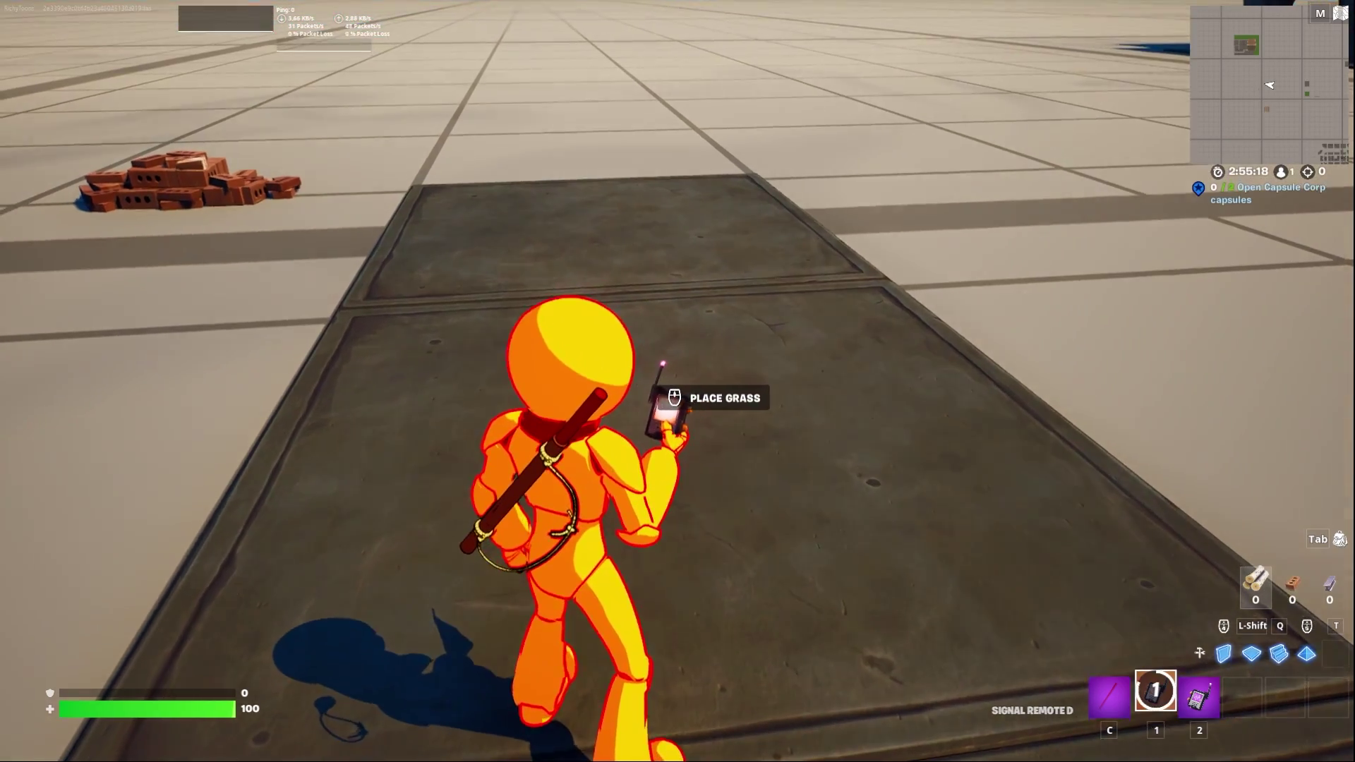
pyautogui.click(676, 381)
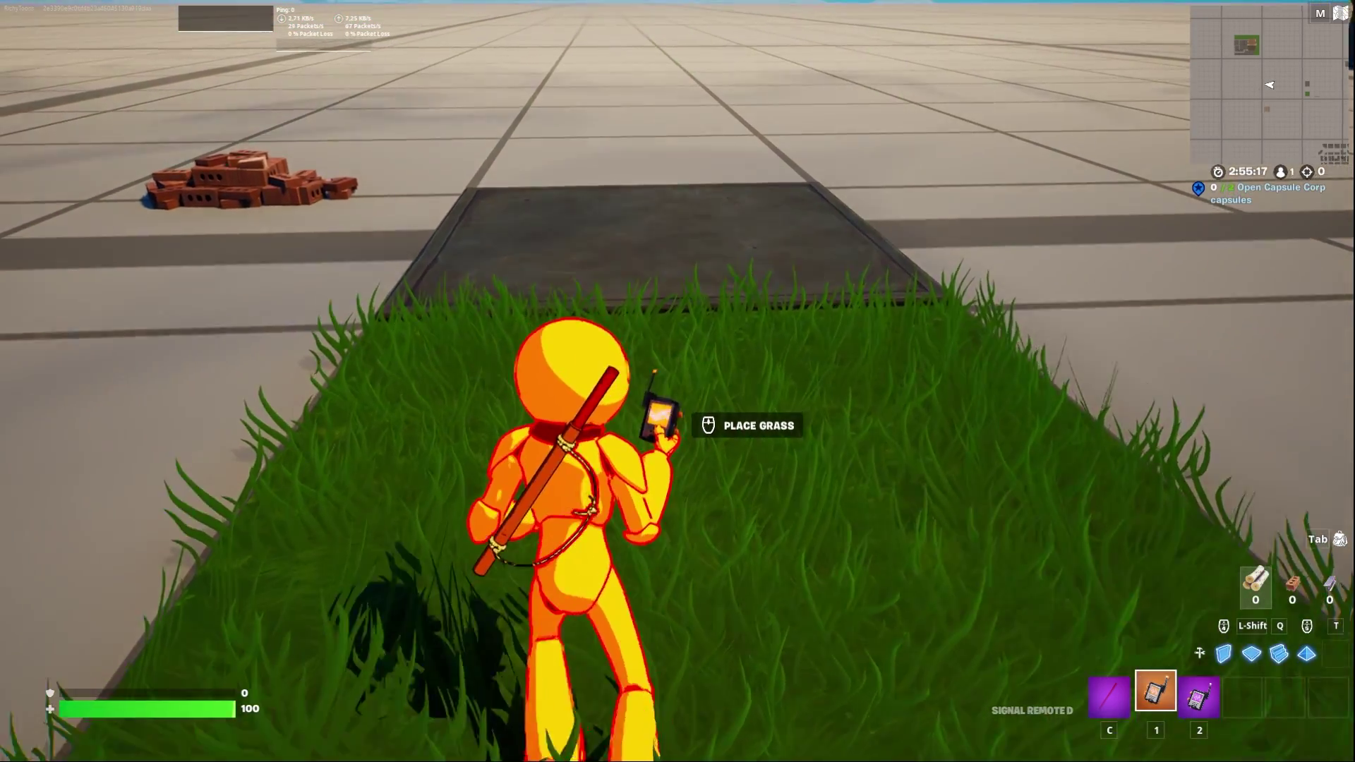
pyautogui.press('w')
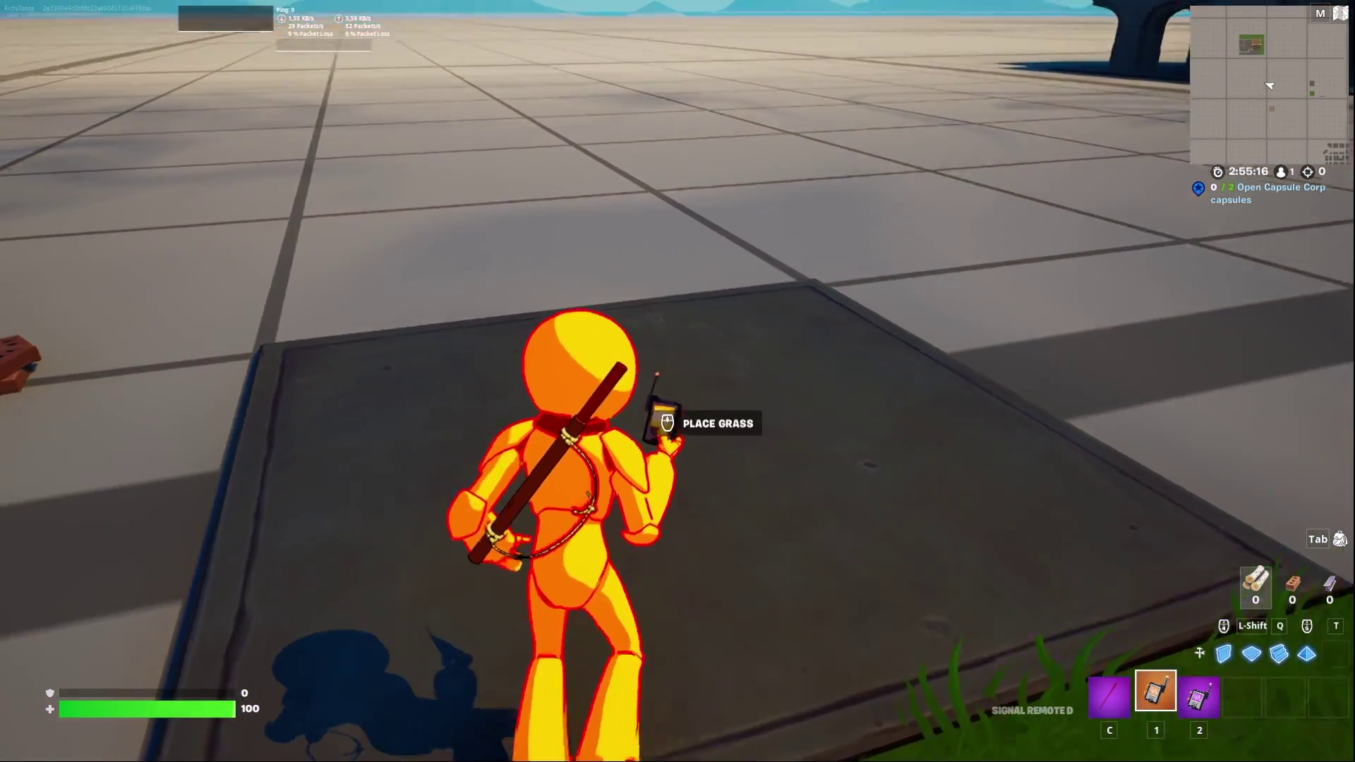
pyautogui.click(676, 380)
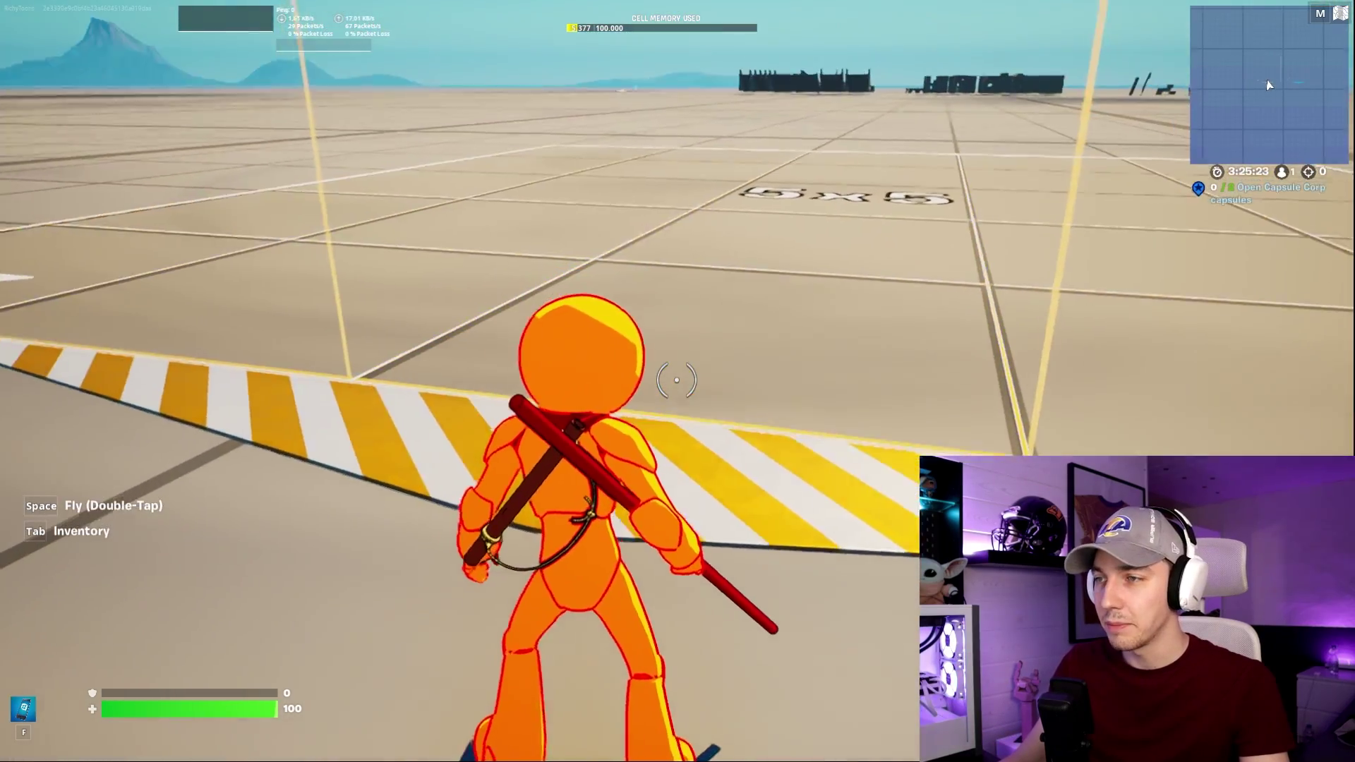
# Step: Set the Edit State of the 5x5 Level Instance Device to Locked
pyautogui.press('a')
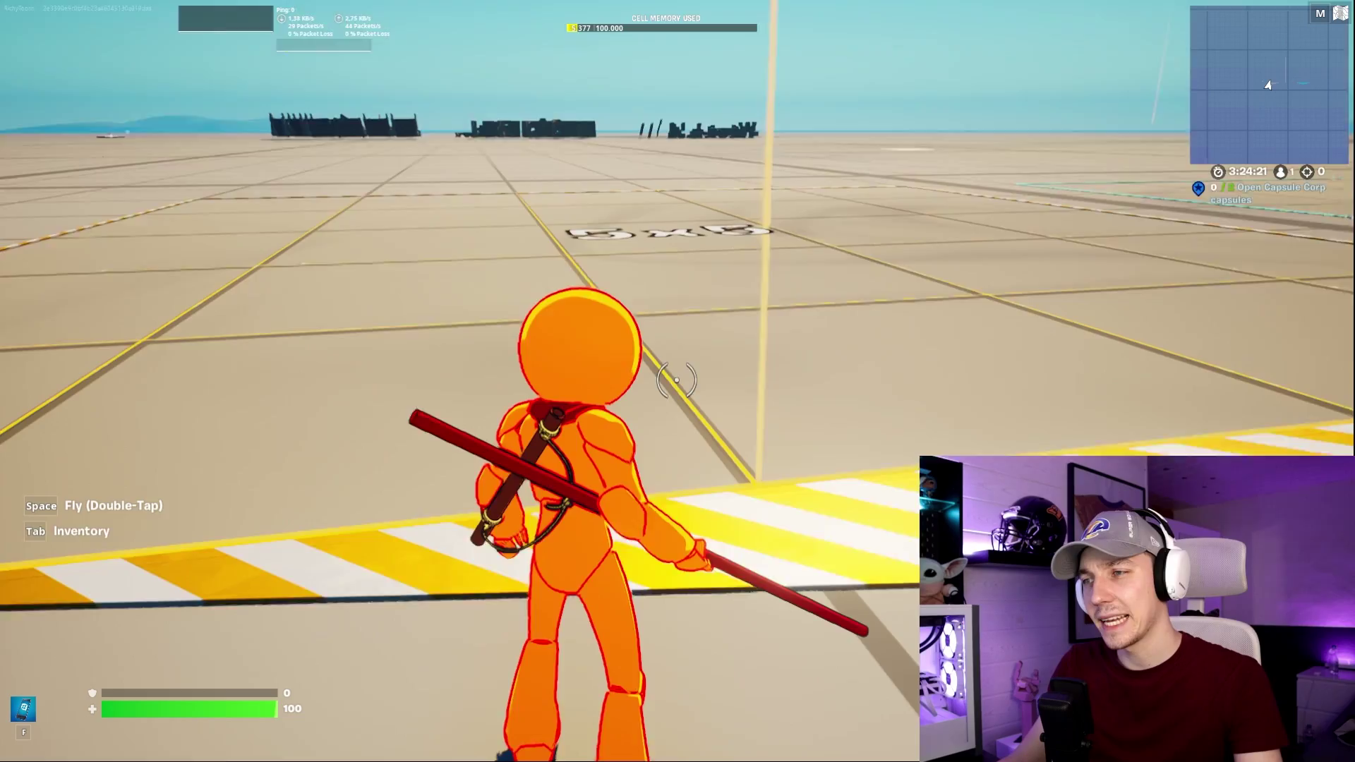
pyautogui.press('w')
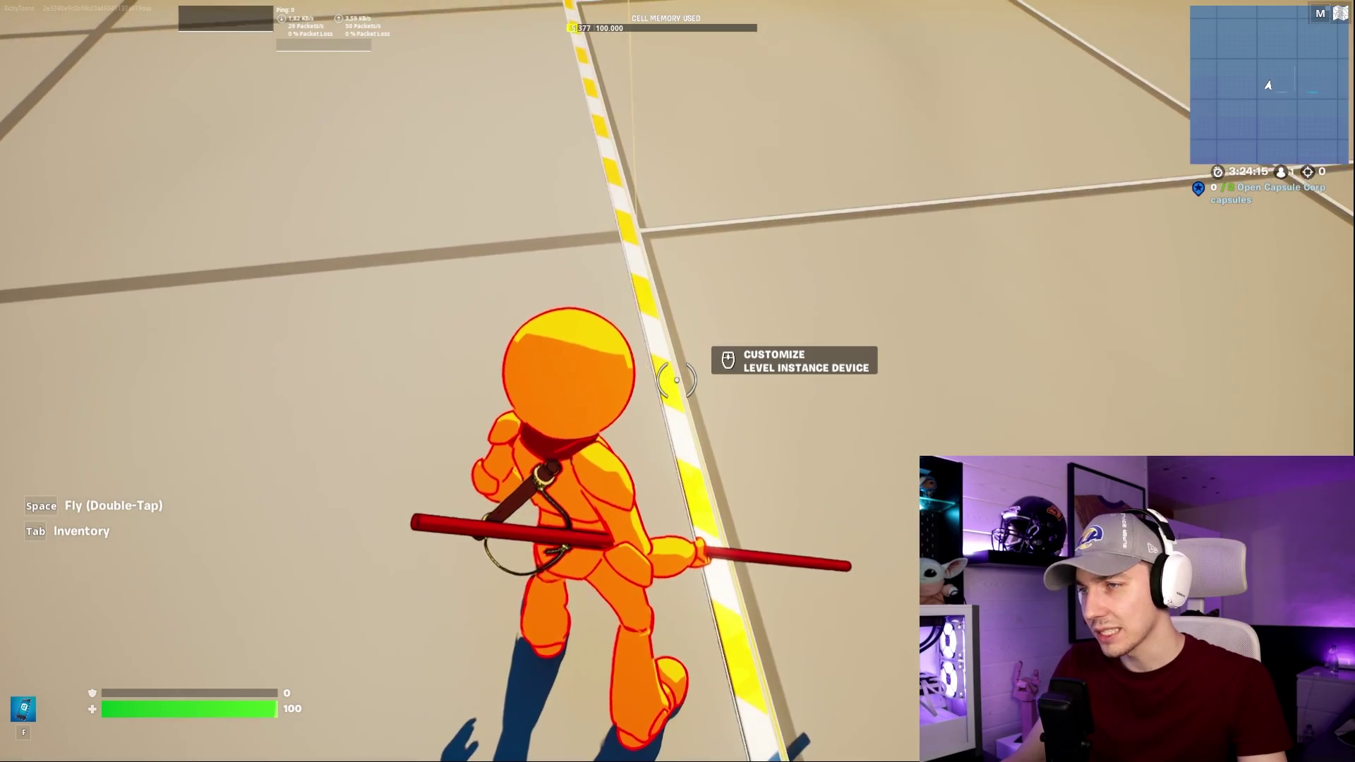
pyautogui.press('w')
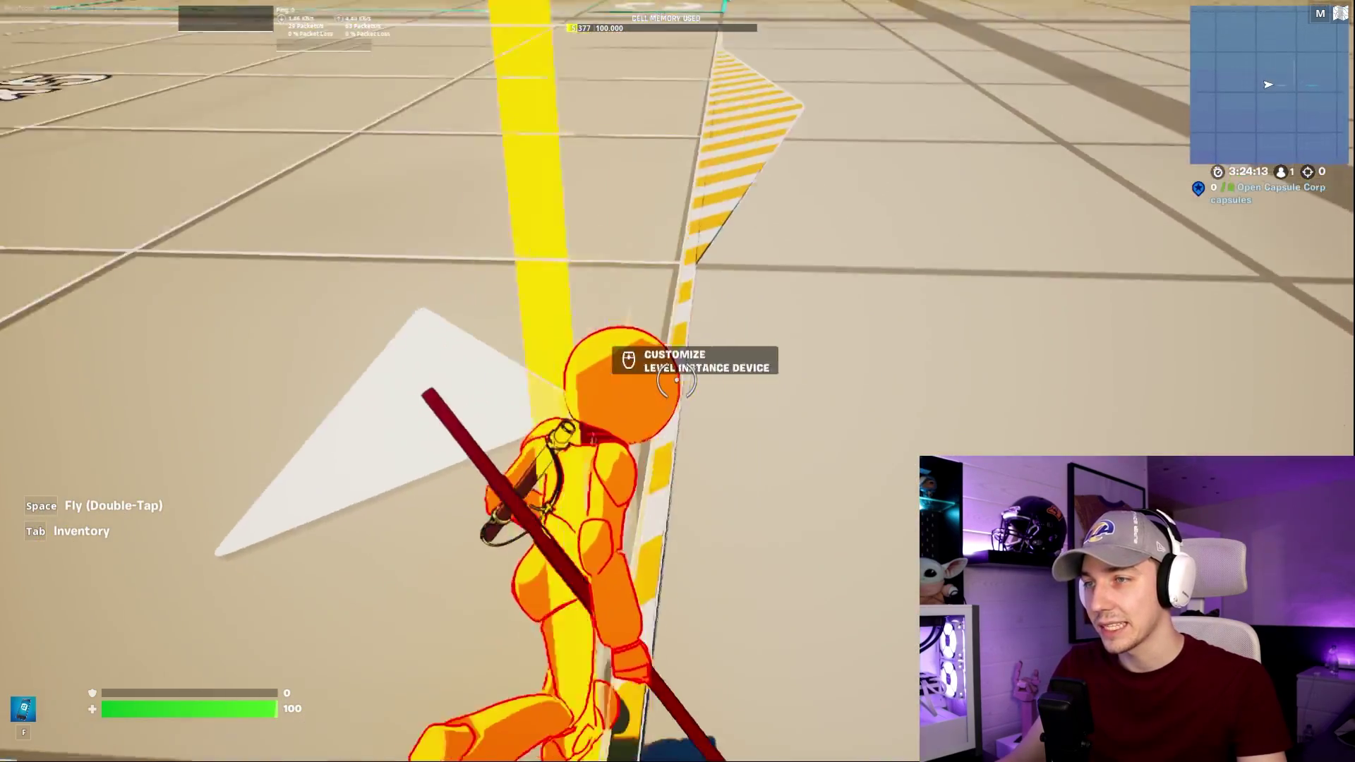
pyautogui.middleClick(677, 380)
pyautogui.scroll(-1, 514, 250)
pyautogui.scroll(1, 494, 232)
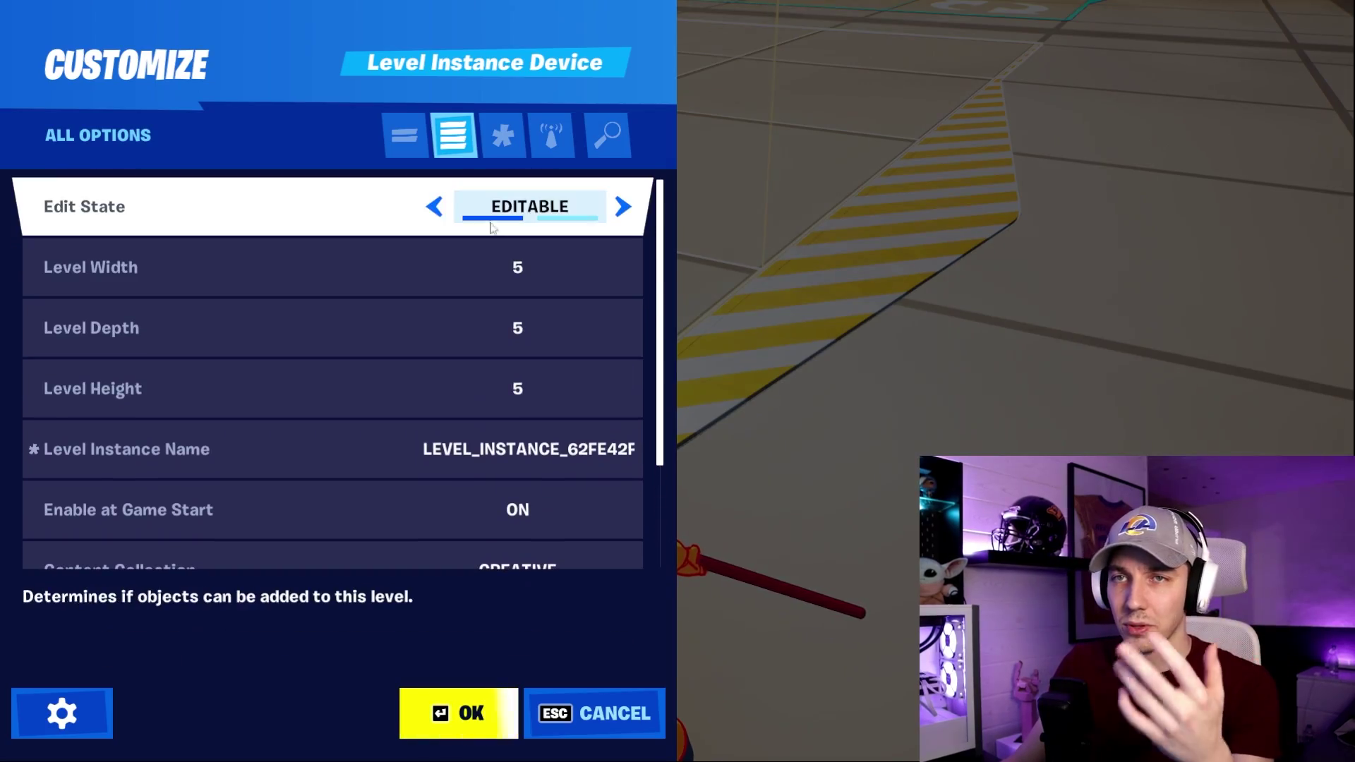
pyautogui.click(488, 212)
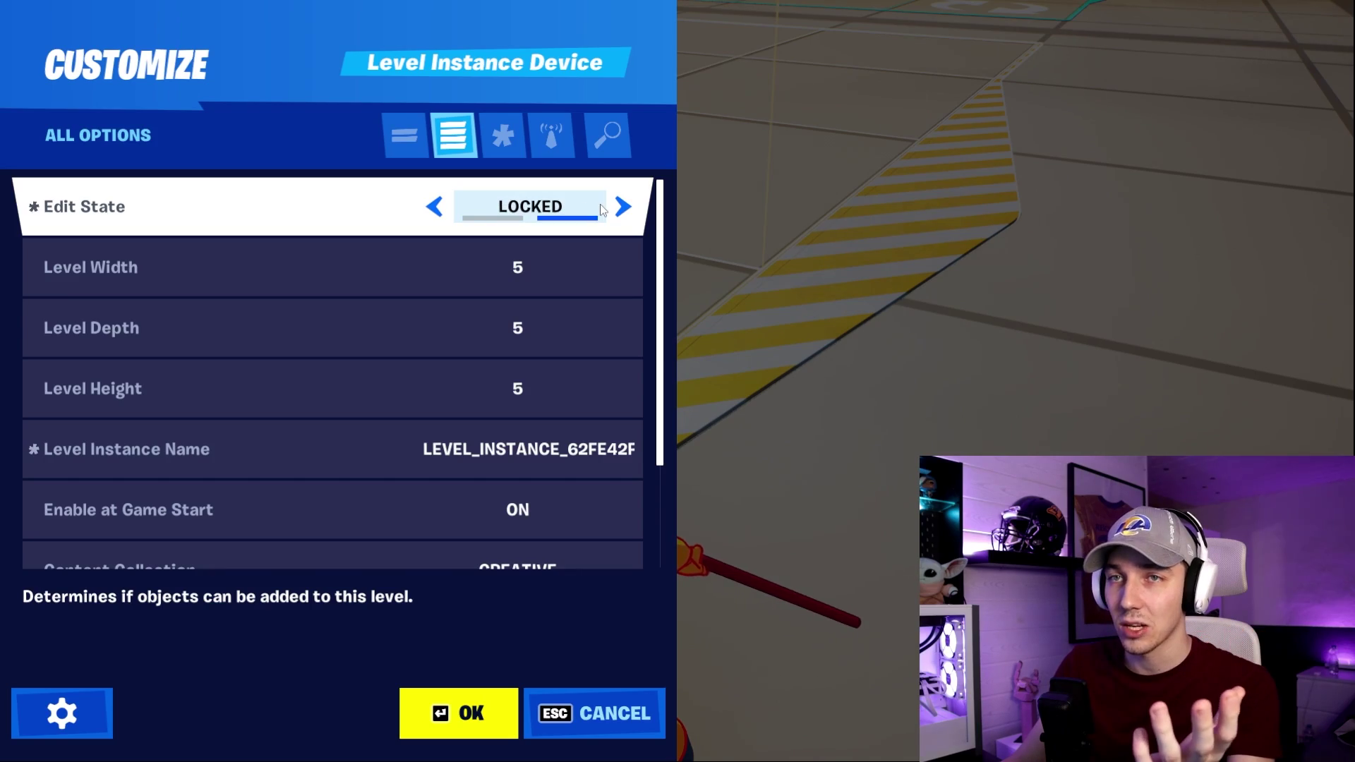
pyautogui.click(496, 699)
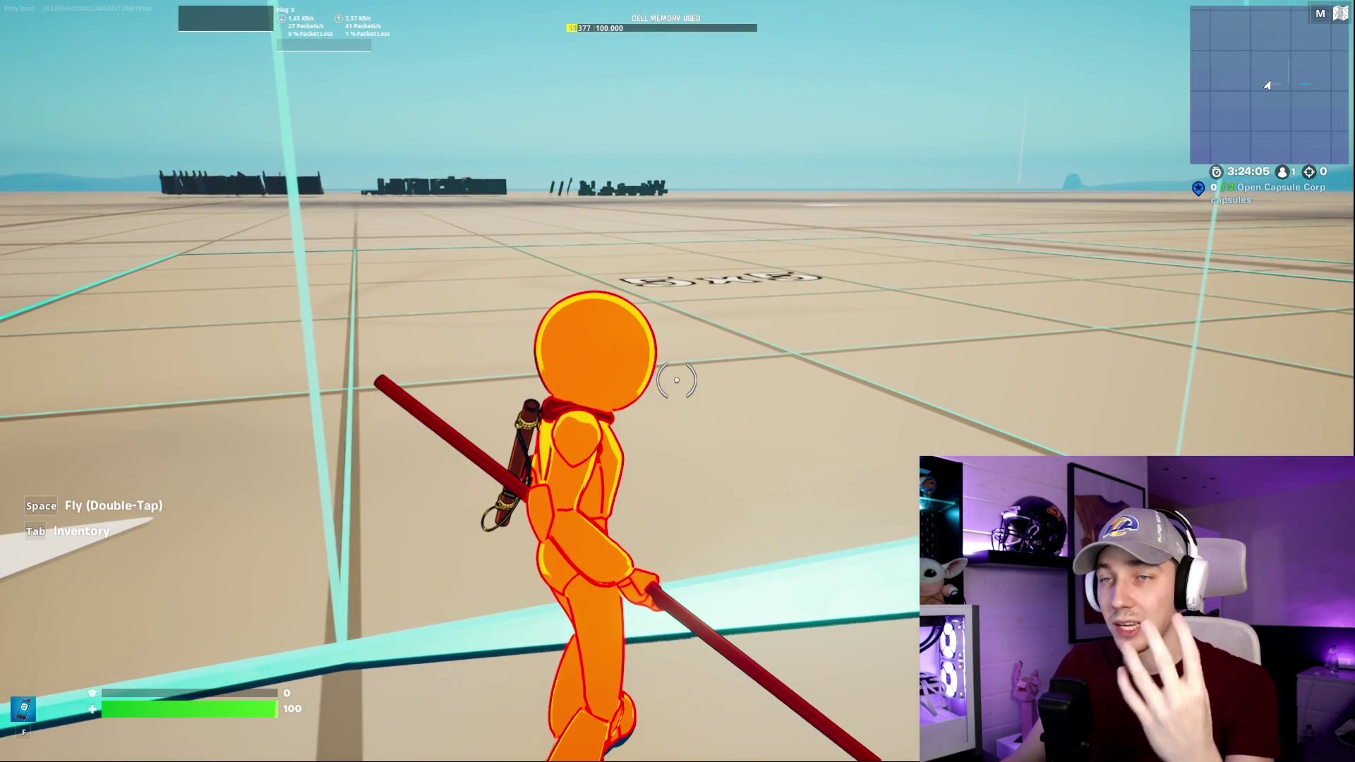
# Step: Set the Level Instance Device's Edit State to Editable and its Level Width to 1
pyautogui.press('e')
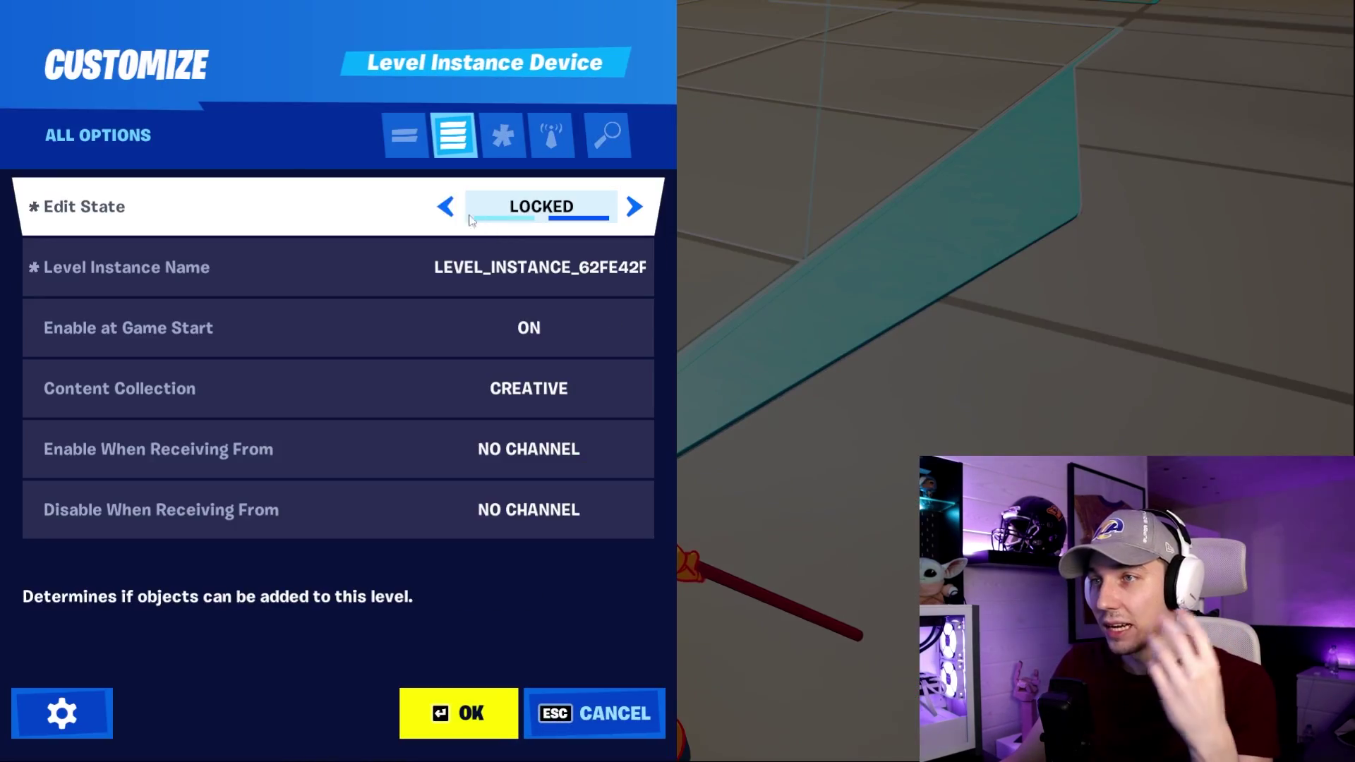
pyautogui.click(462, 216)
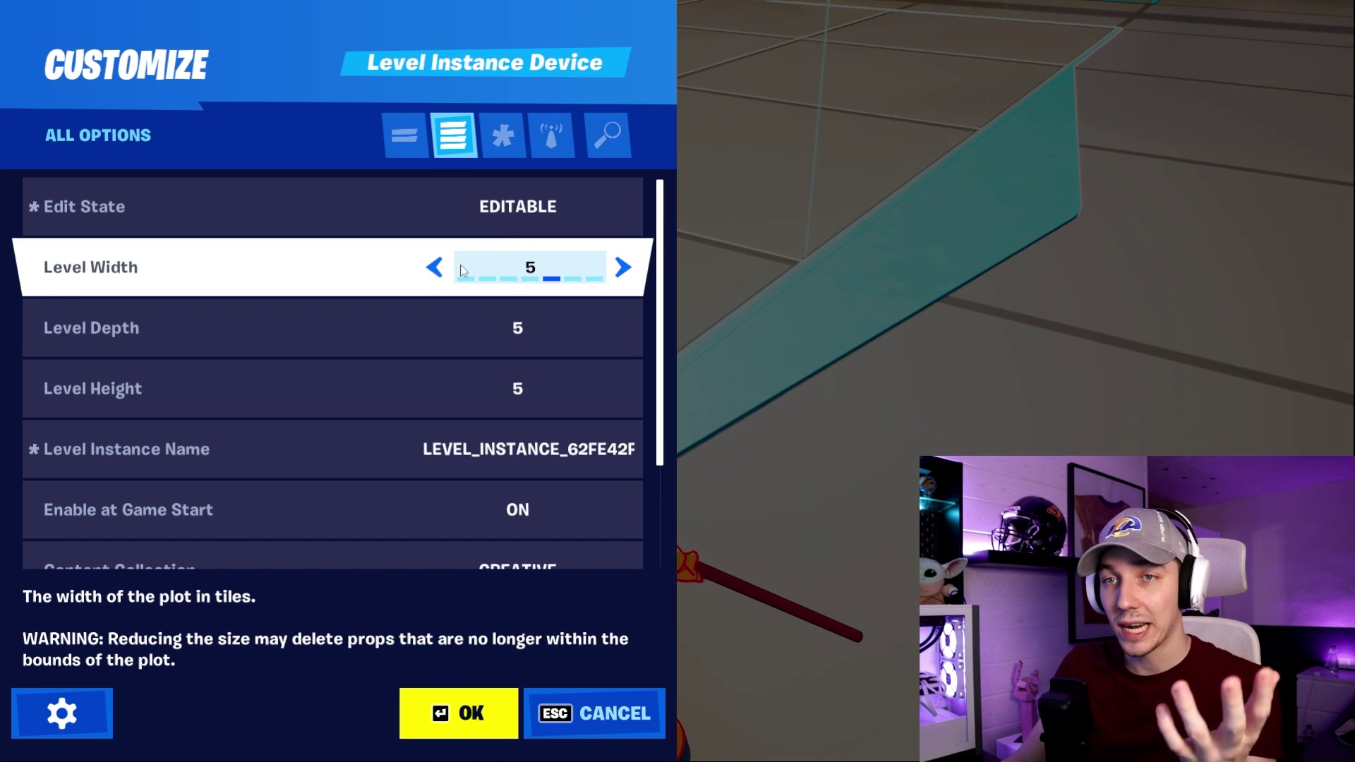
pyautogui.click(434, 266)
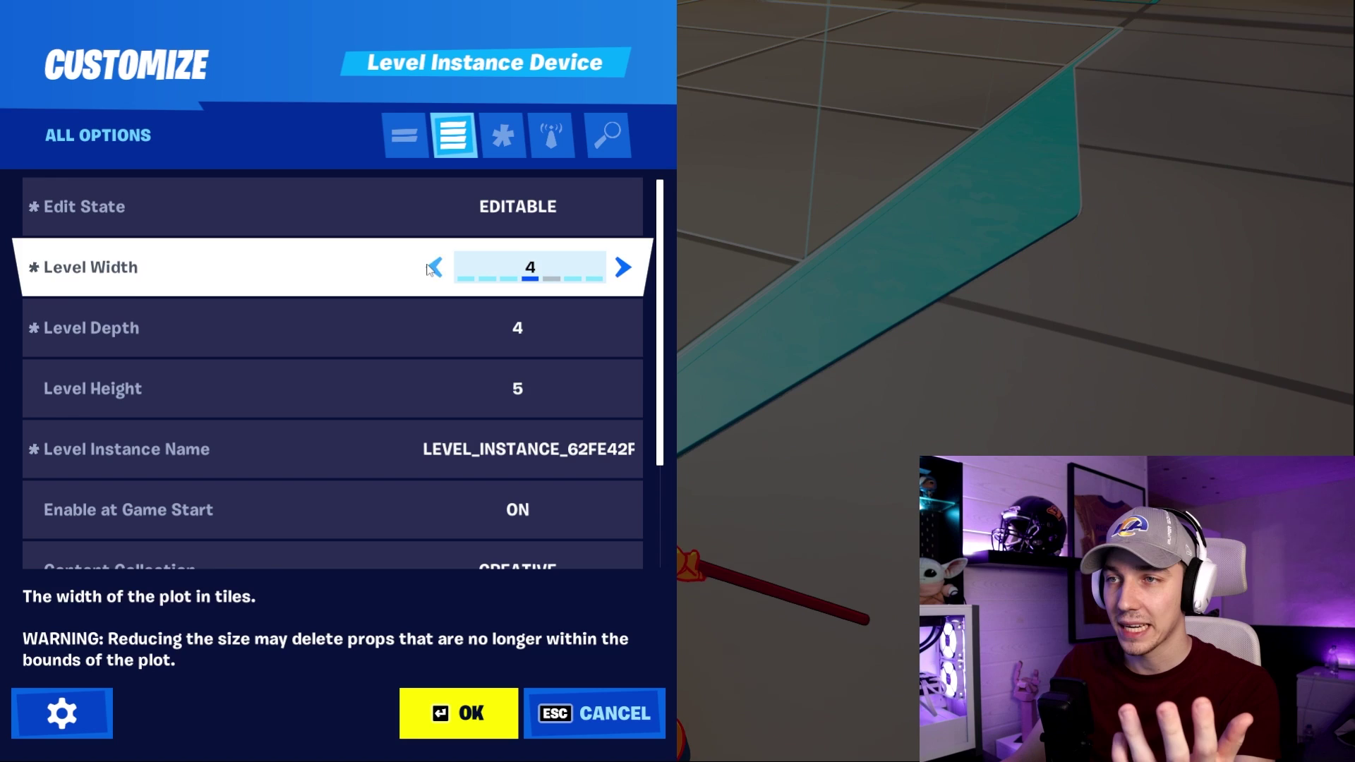
pyautogui.click(434, 267)
pyautogui.click(433, 267)
pyautogui.click(434, 267)
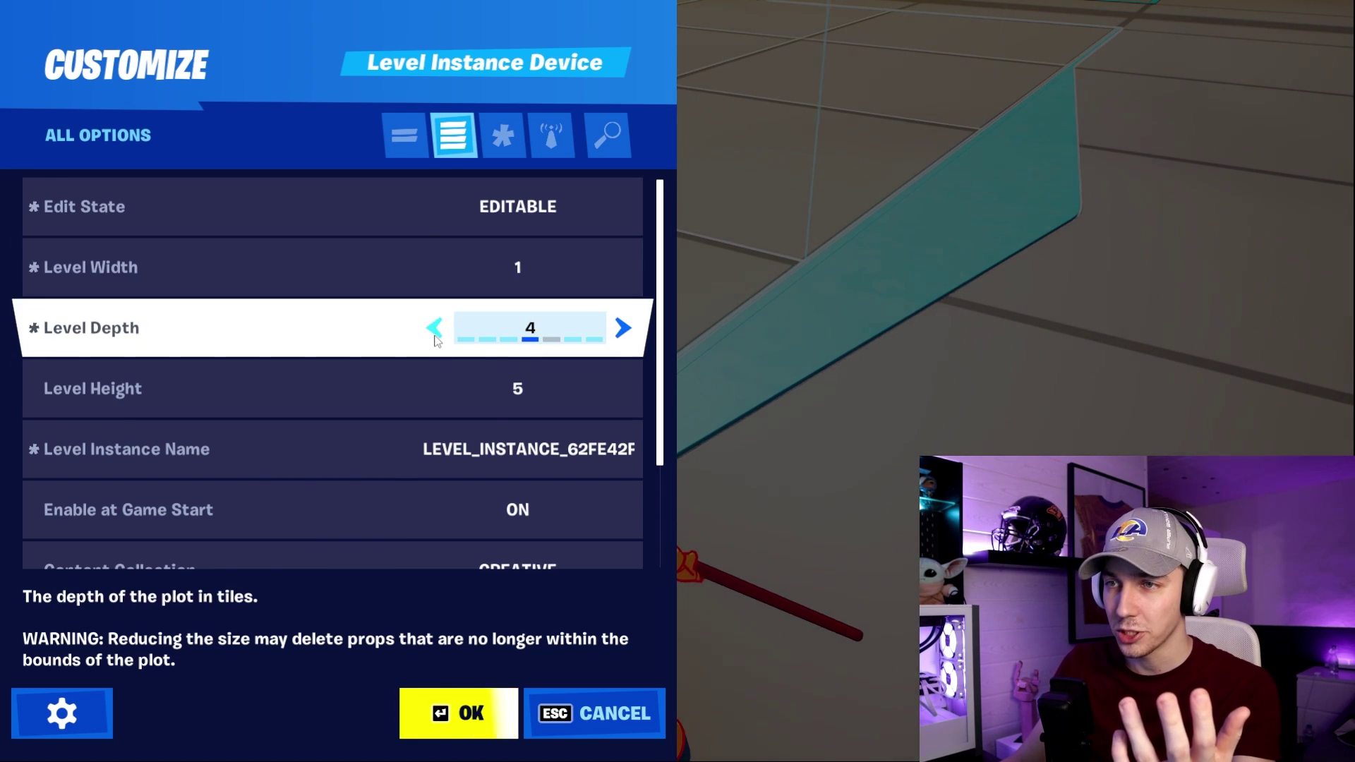
# Step: Set the Level Depth and Level Height to 1 and accept the reduced plot size
pyautogui.click(433, 328)
pyautogui.click(434, 328)
pyautogui.click(434, 327)
pyautogui.click(434, 388)
pyautogui.click(434, 388)
pyautogui.click(434, 388)
pyautogui.press('Return')
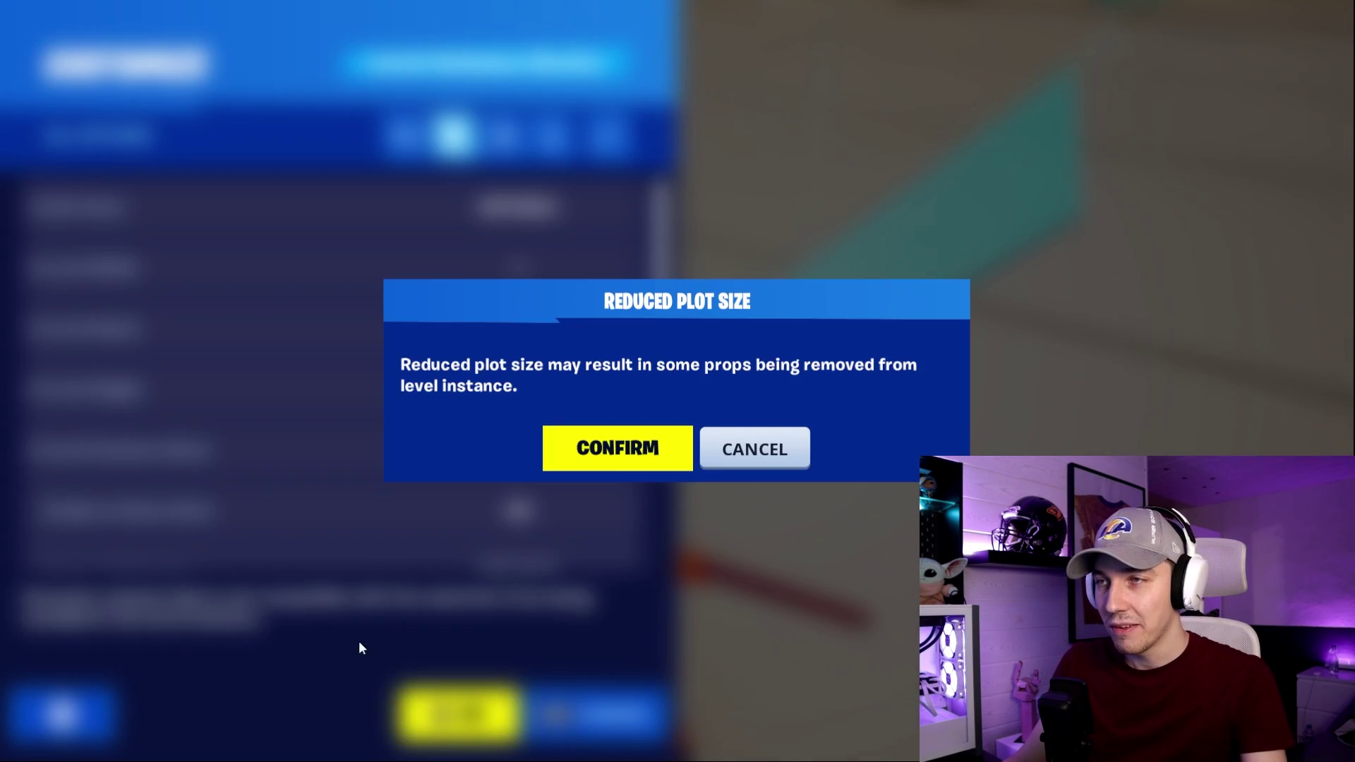
pyautogui.click(633, 429)
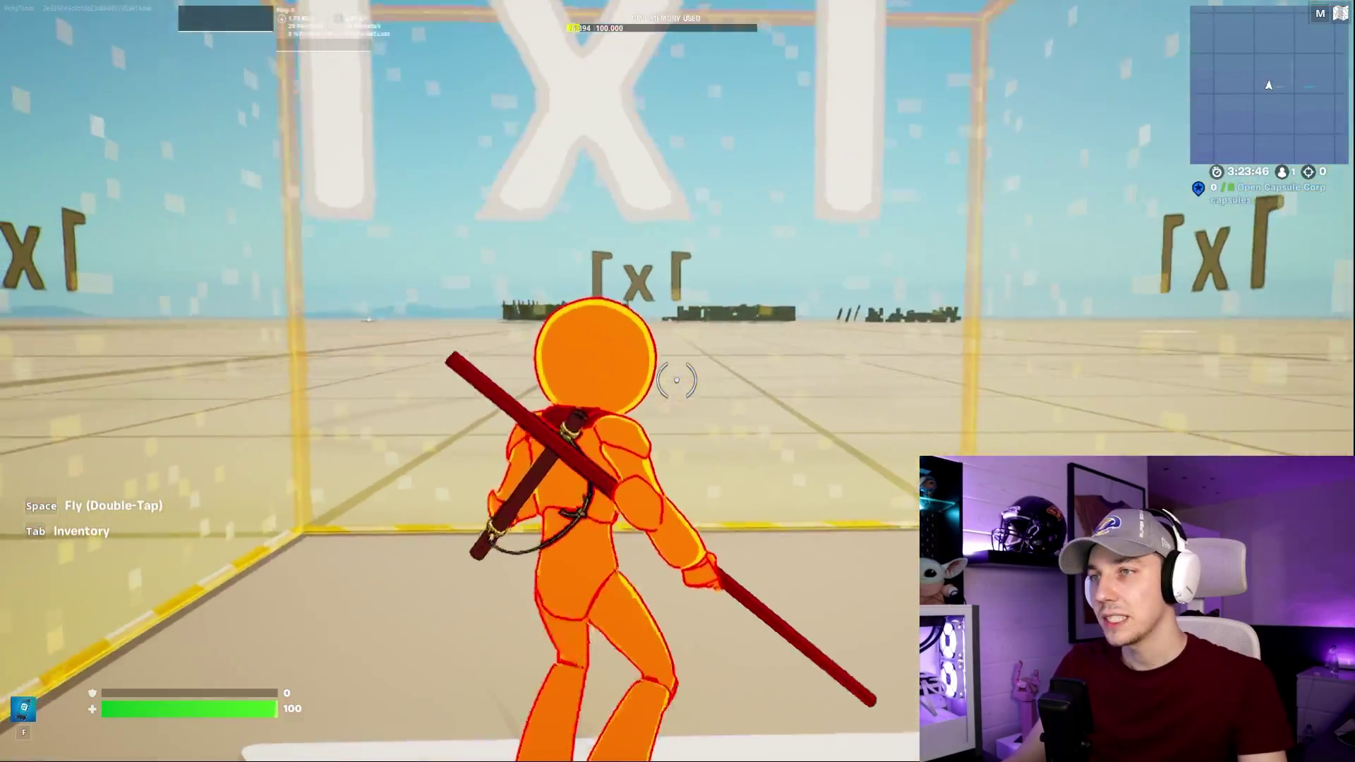
# Step: Build trial wooden pieces inside the 1x1 plot
pyautogui.press('q')
pyautogui.click(676, 380)
pyautogui.click(676, 380)
pyautogui.click(676, 380)
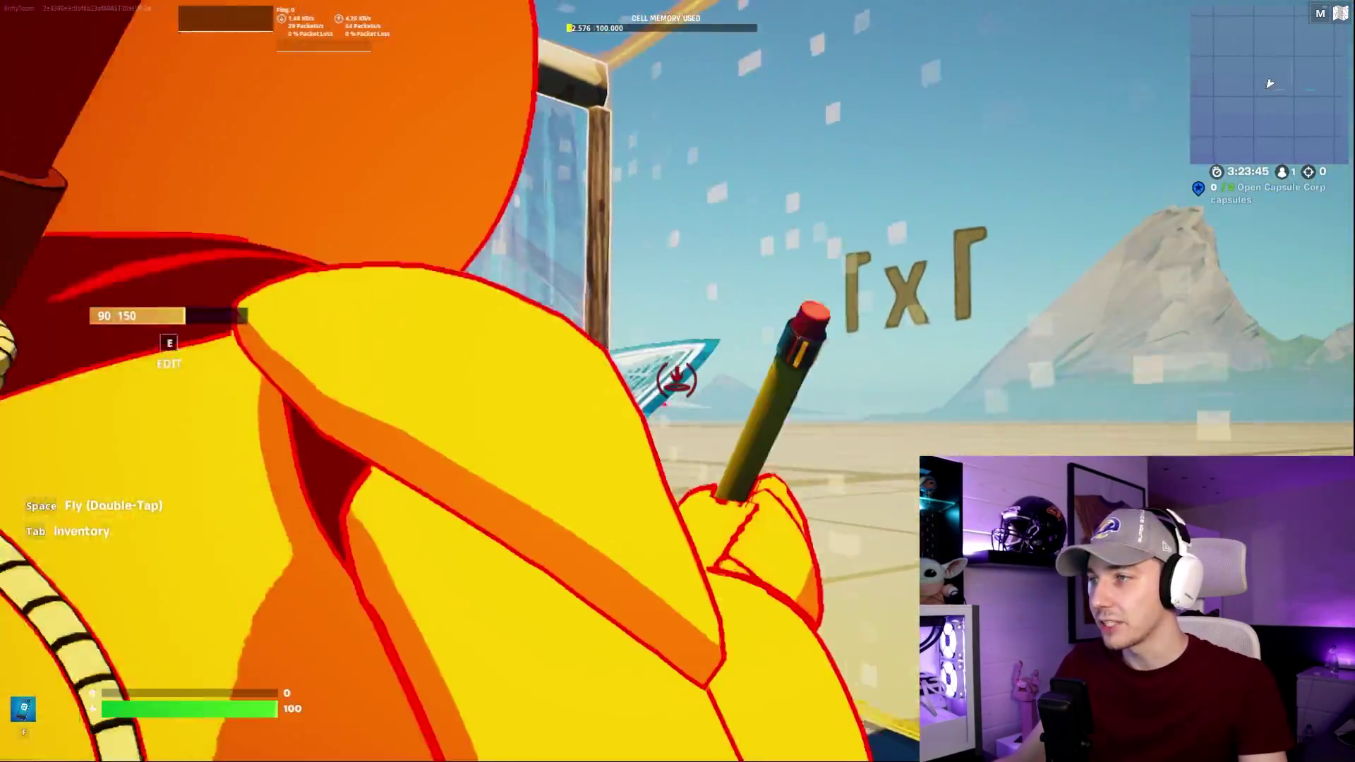
pyautogui.click(676, 381)
pyautogui.press('f')
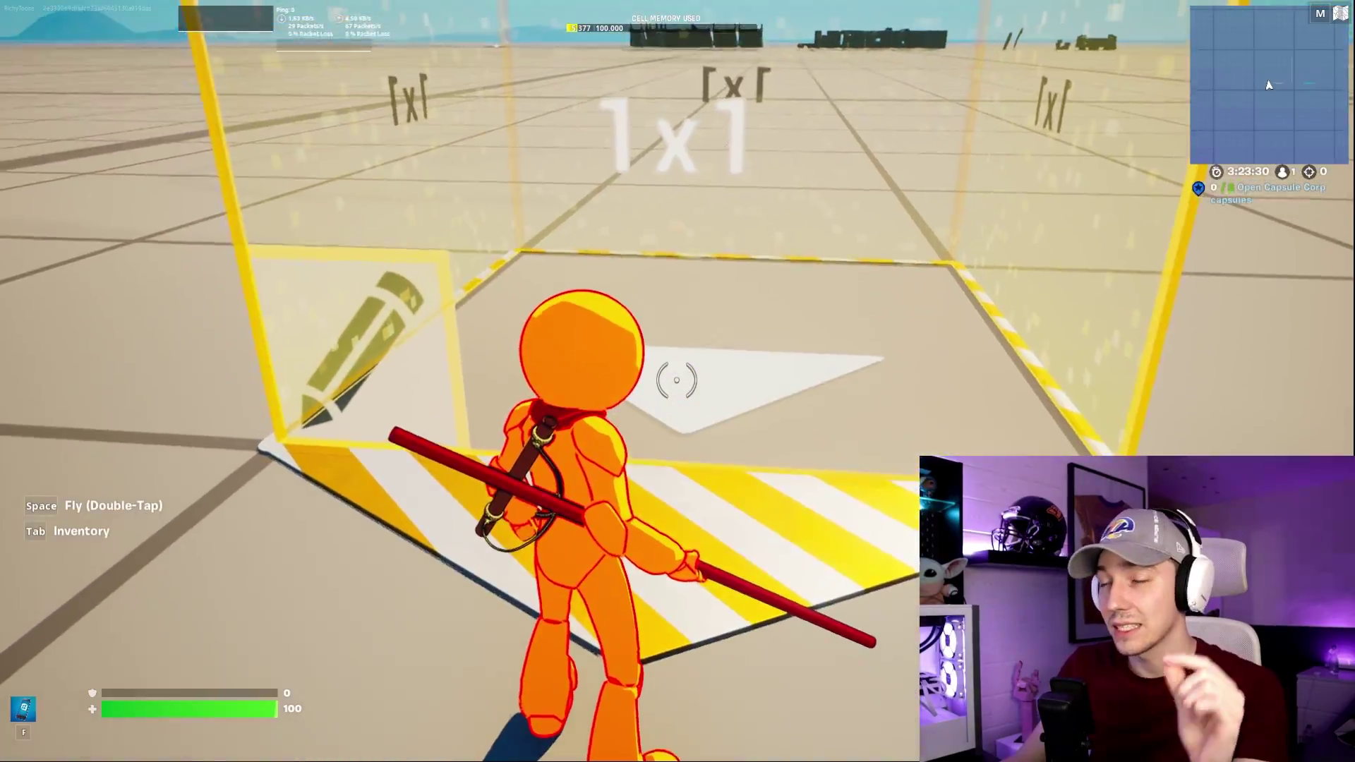
# Step: Examine the saved level names and the remaining options of the 1x1 Level Instance Device
pyautogui.press('e')
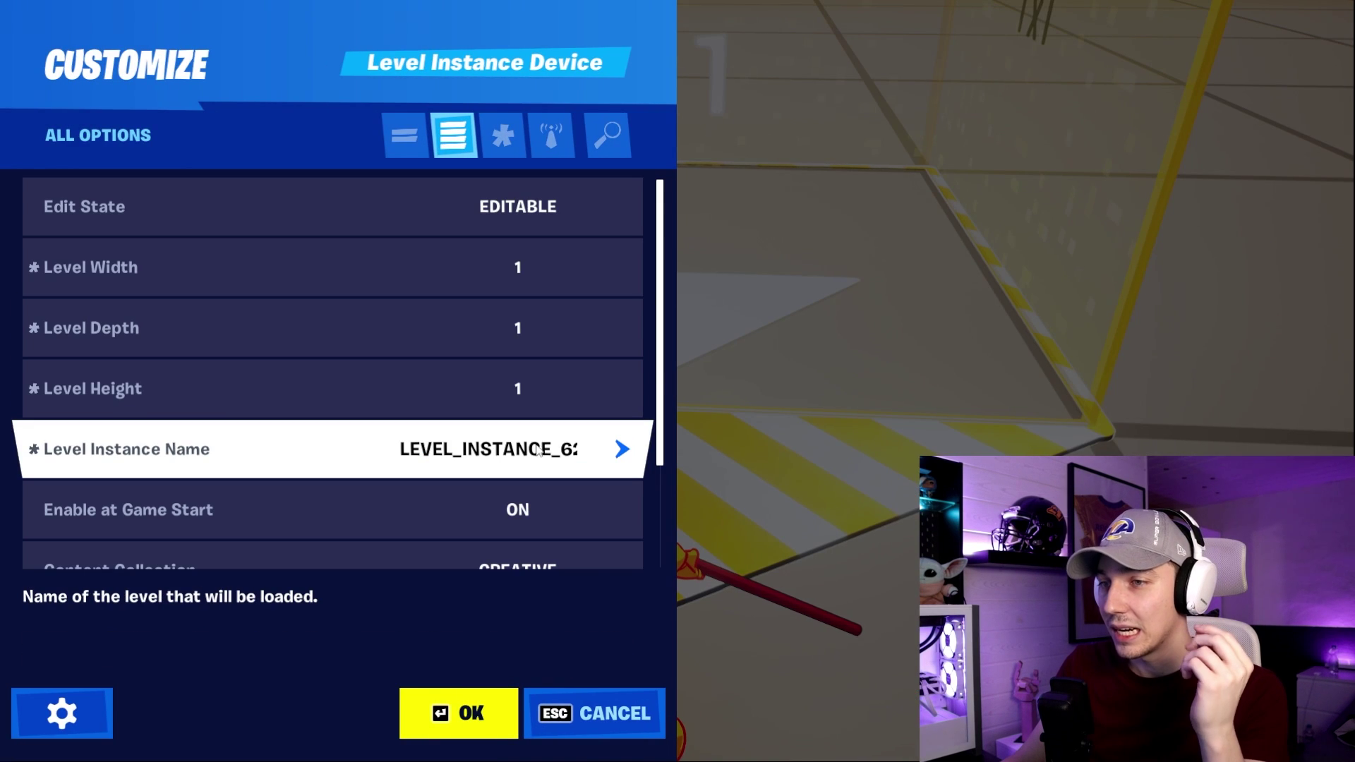
pyautogui.click(532, 453)
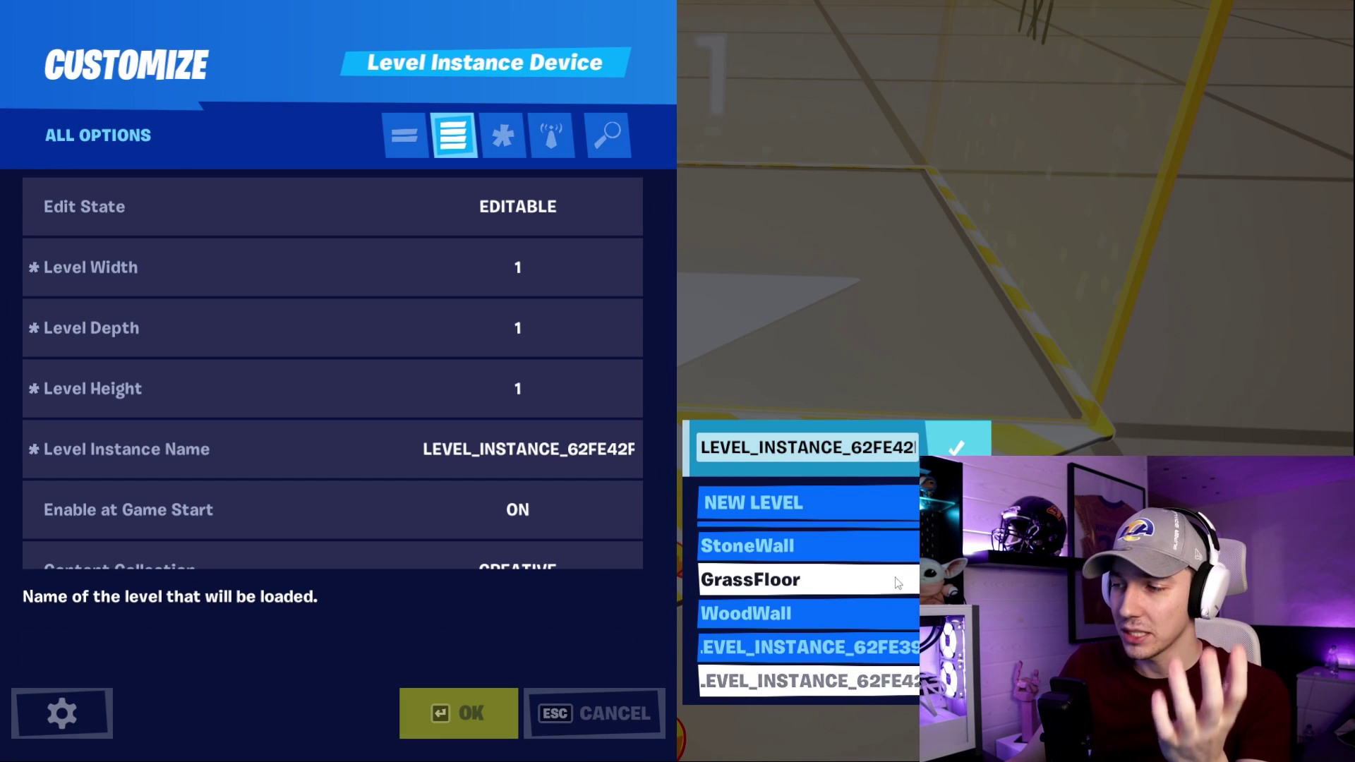
pyautogui.scroll(5, 897, 583)
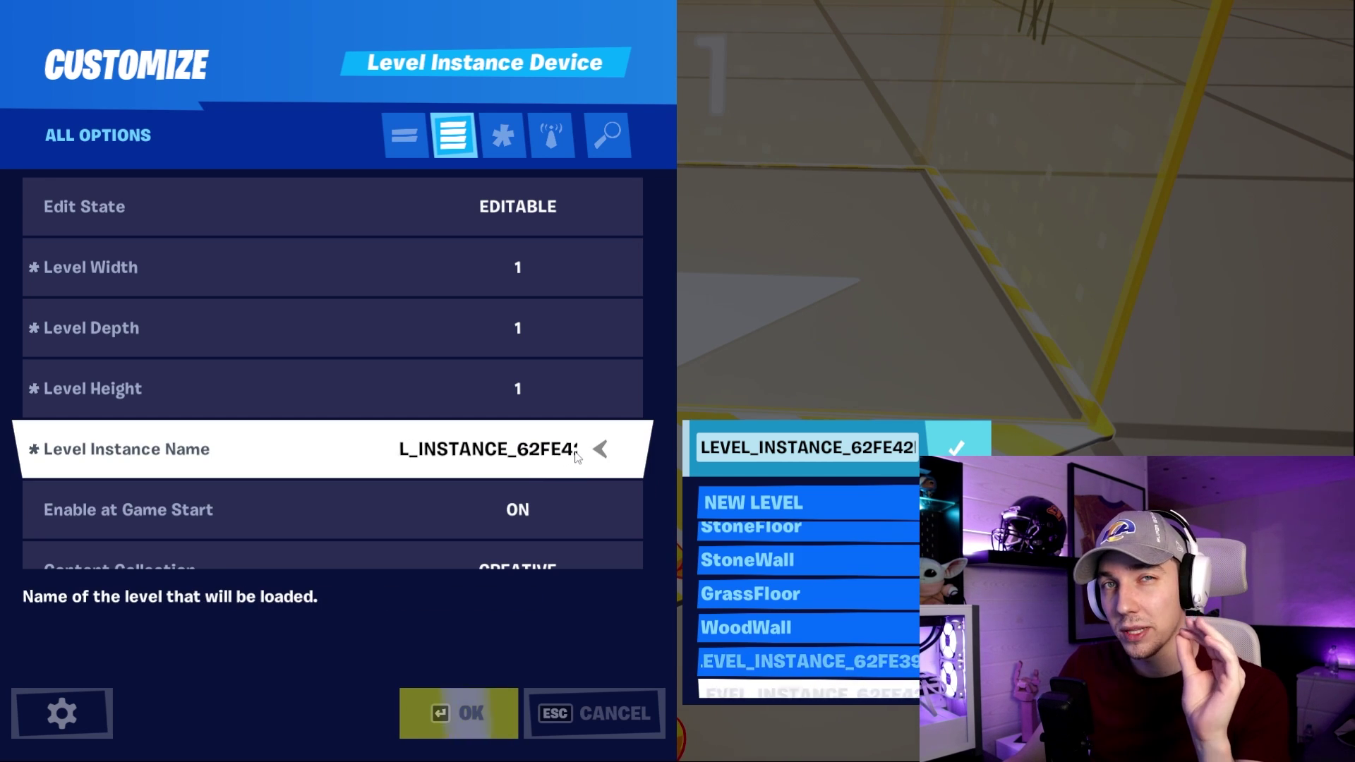
pyautogui.scroll(-3, 501, 395)
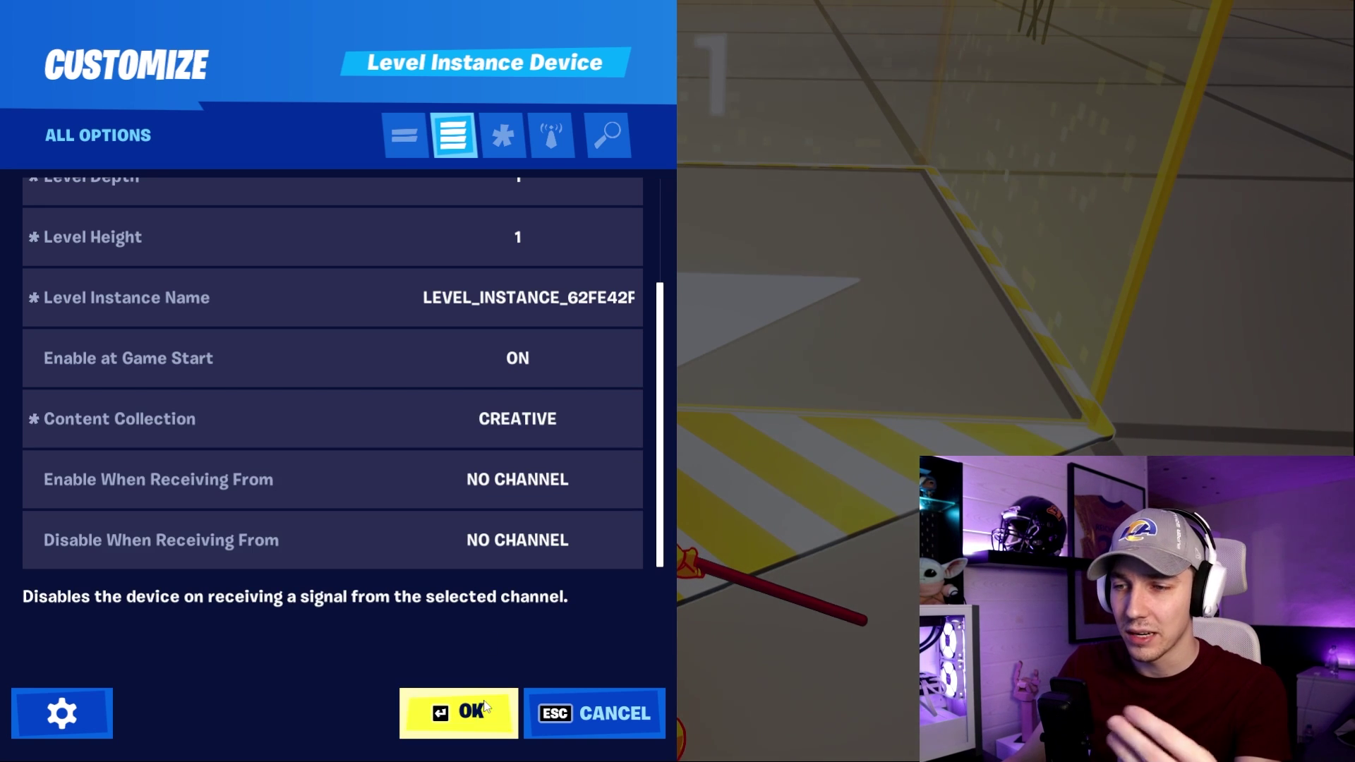
pyautogui.click(455, 695)
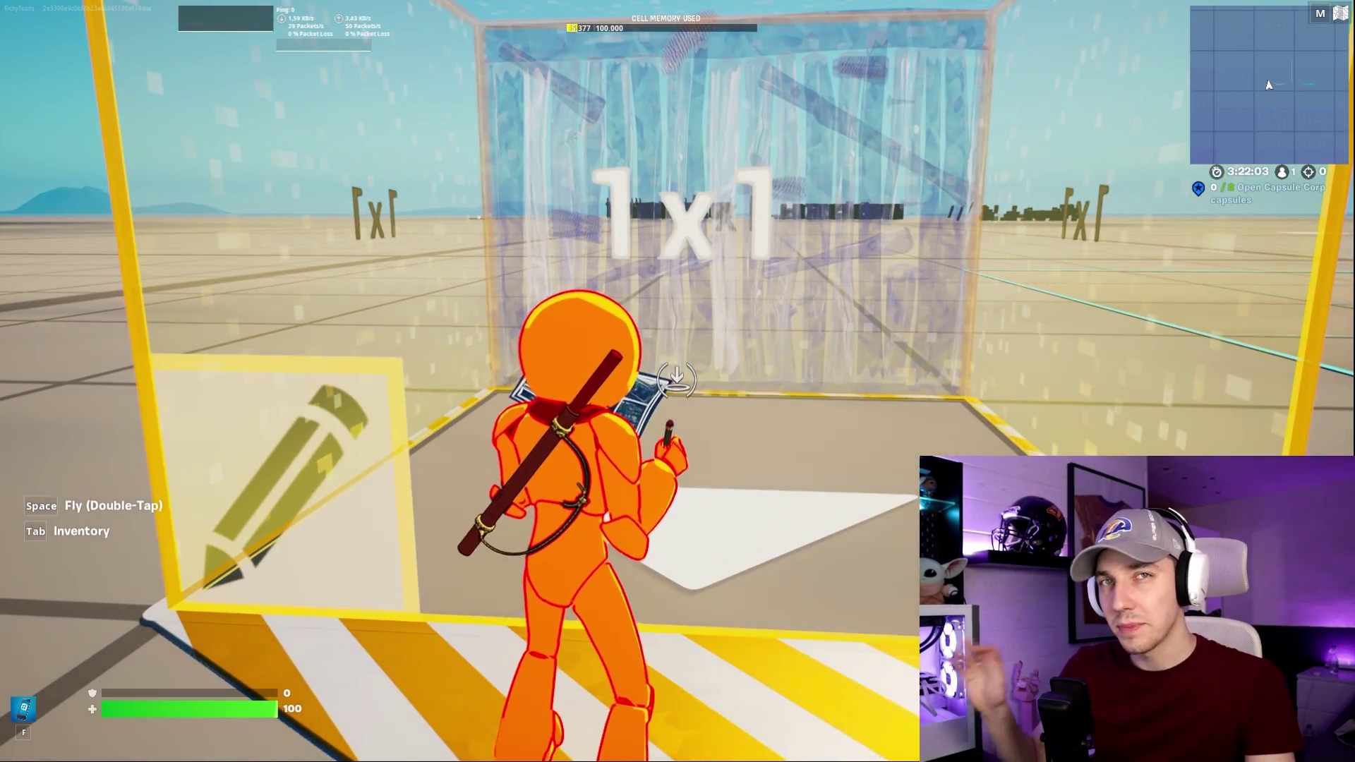
# Step: Build wooden walls around the 1x1 plot and edit a window and a door into them
pyautogui.press('w')
pyautogui.click(676, 381)
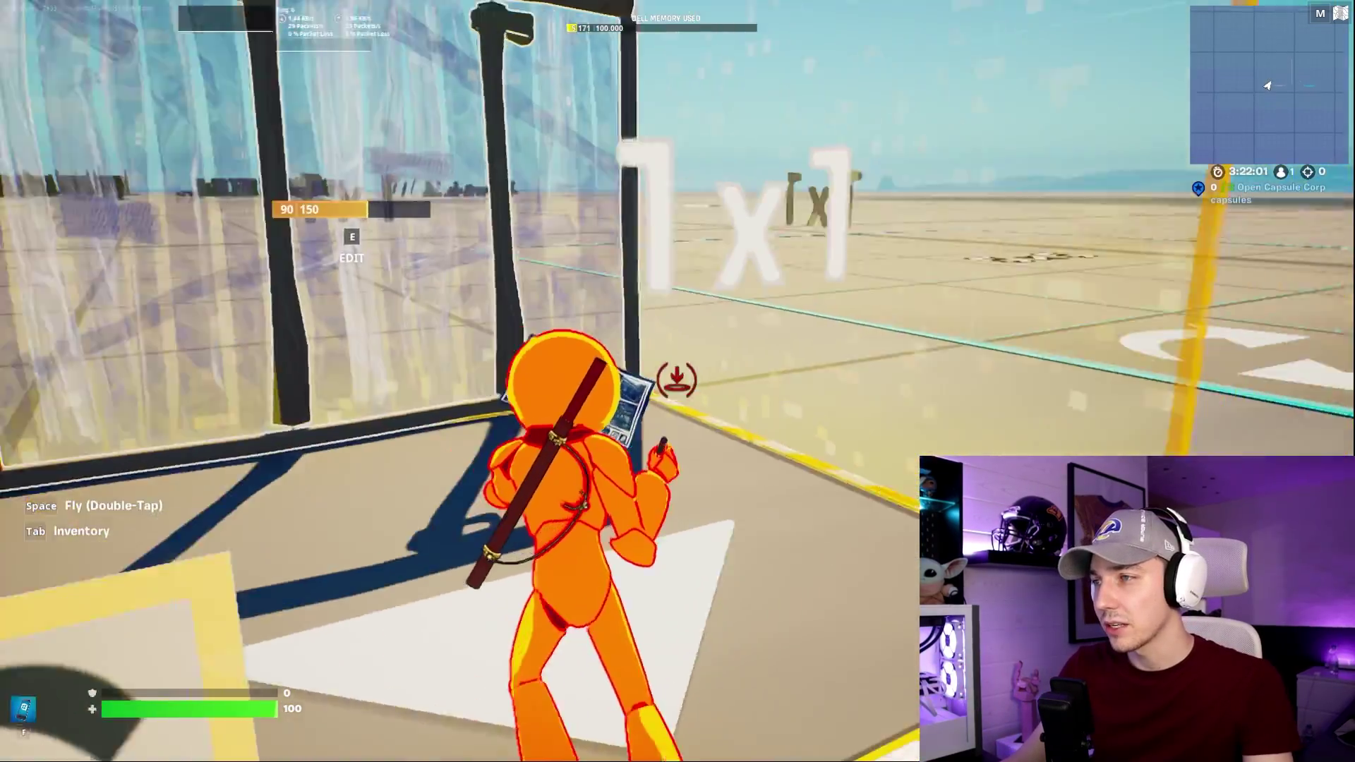
pyautogui.click(676, 381)
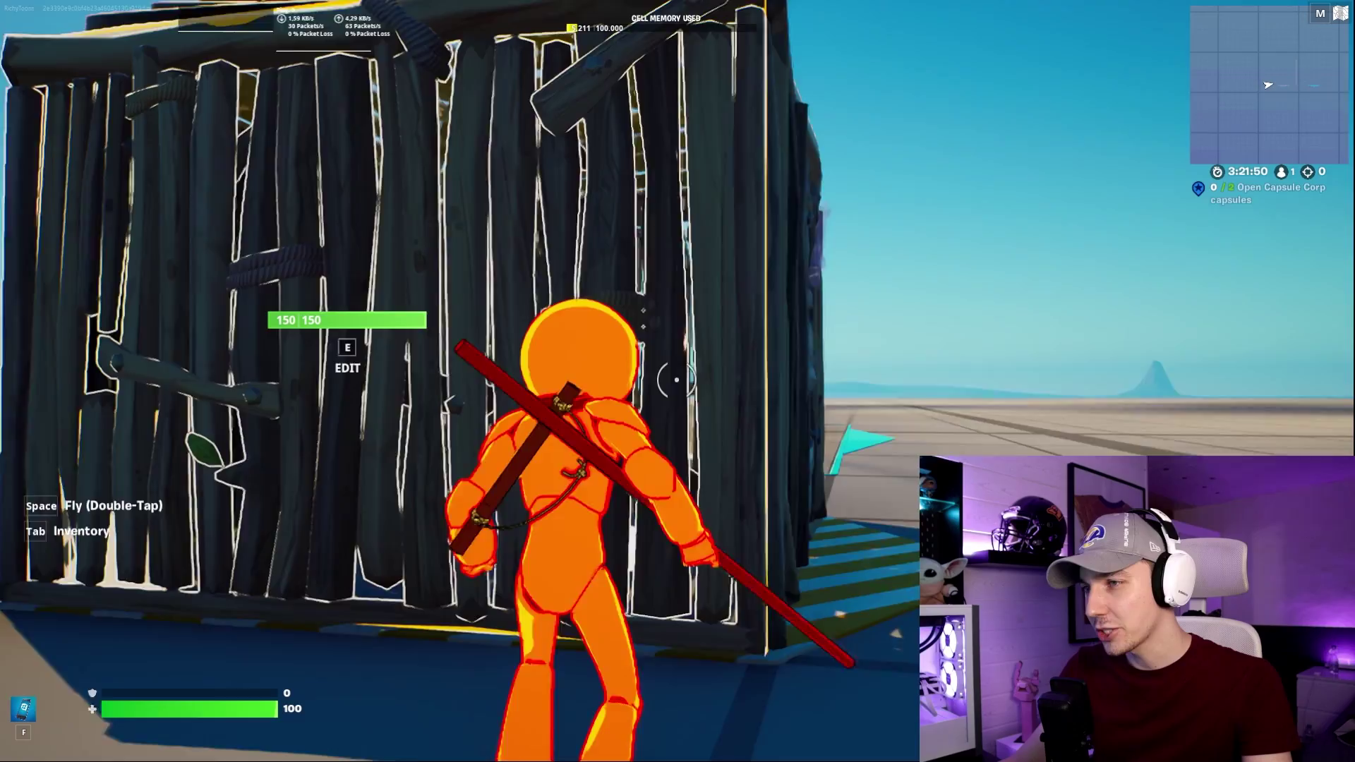
pyautogui.press('e')
pyautogui.press('e')
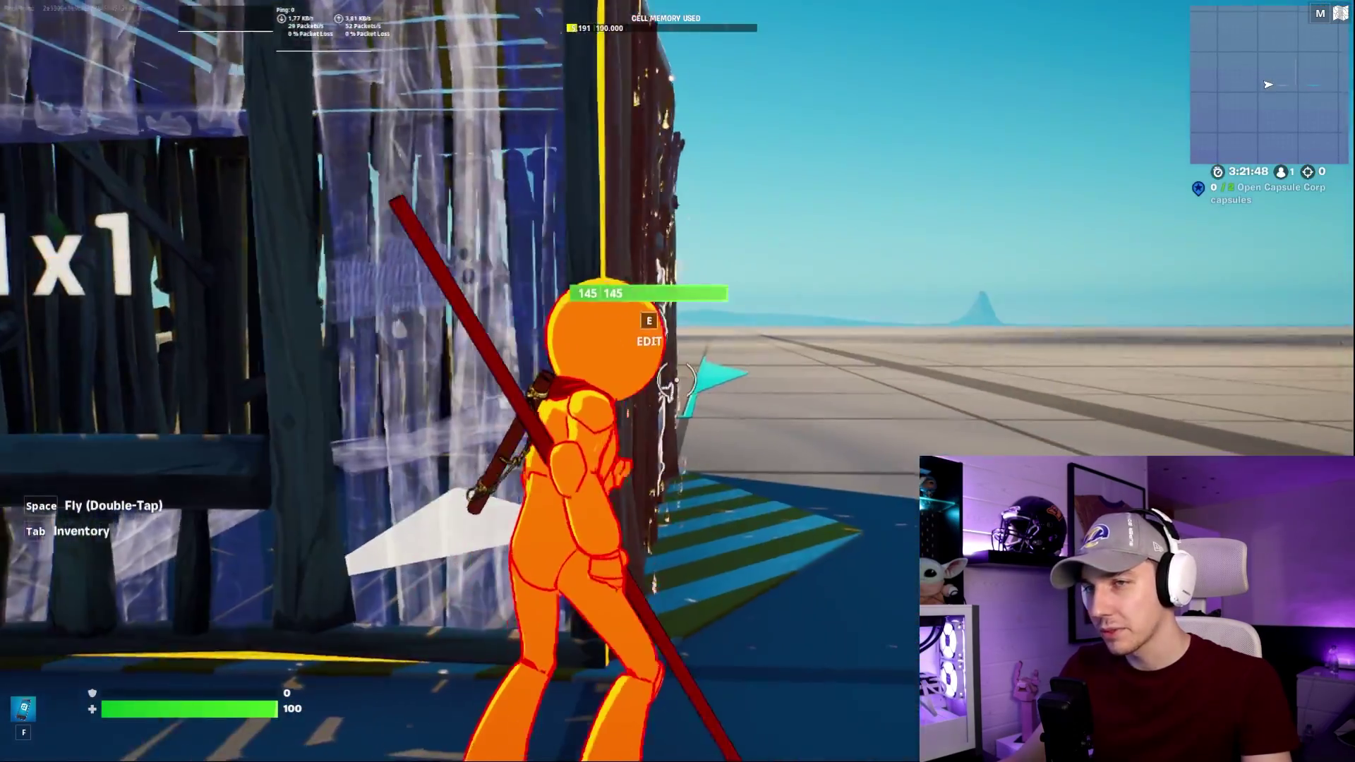
# Step: Name the level instance House in the Level Instance Device's options
pyautogui.press('e')
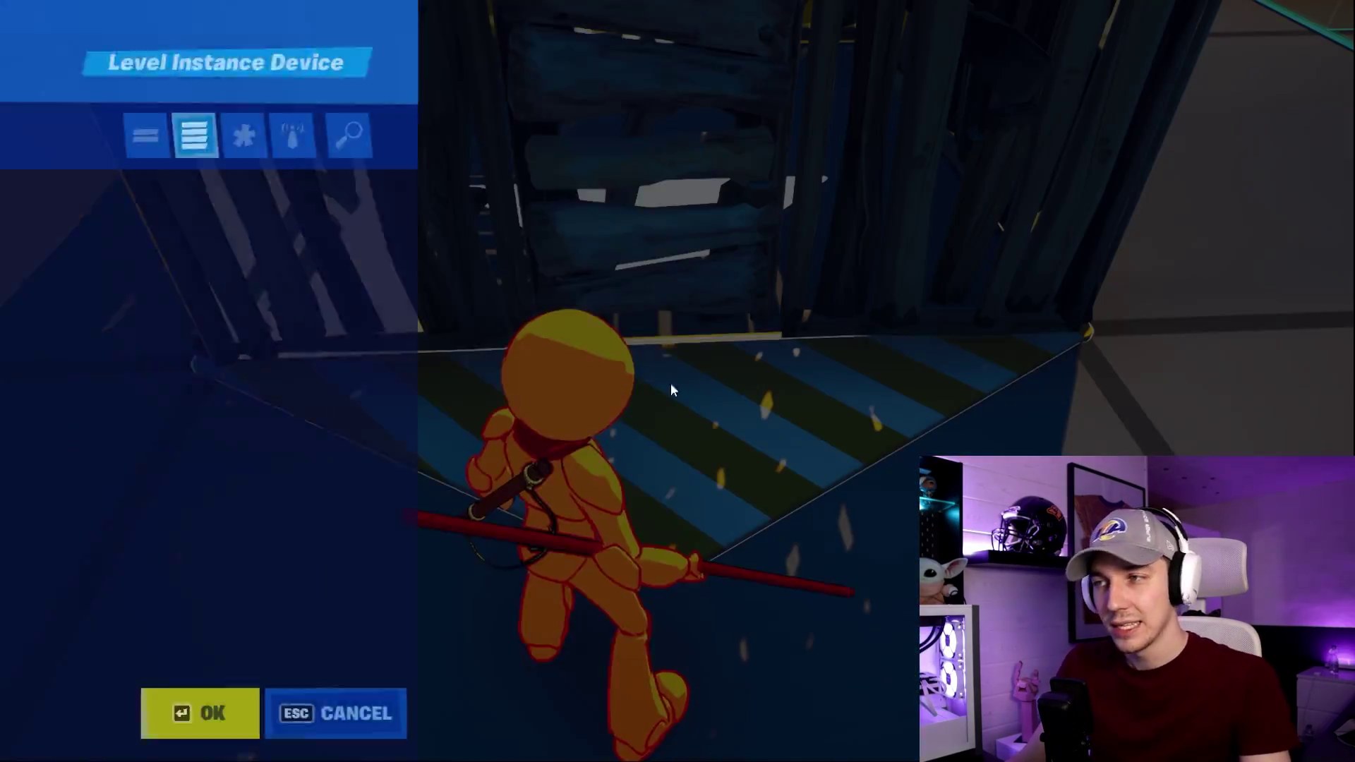
pyautogui.click(541, 457)
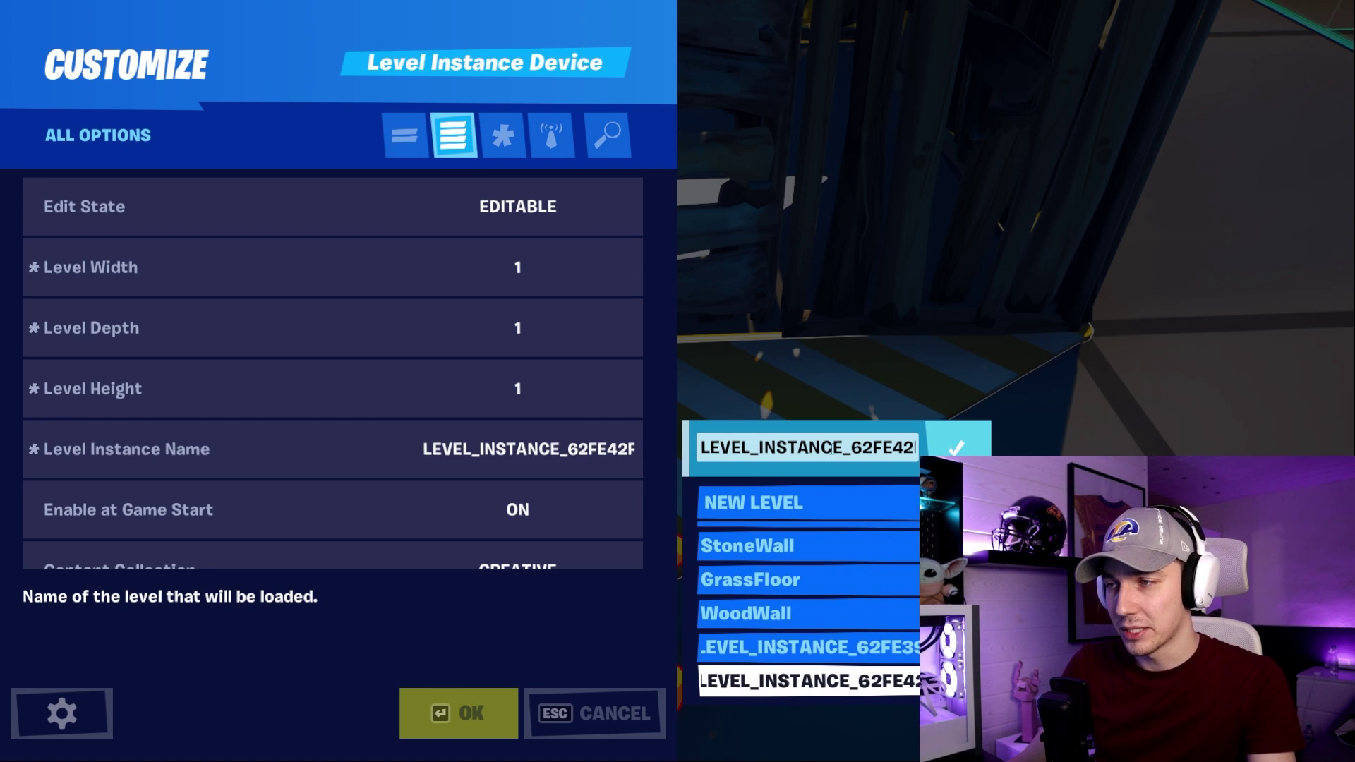
pyautogui.write('House')
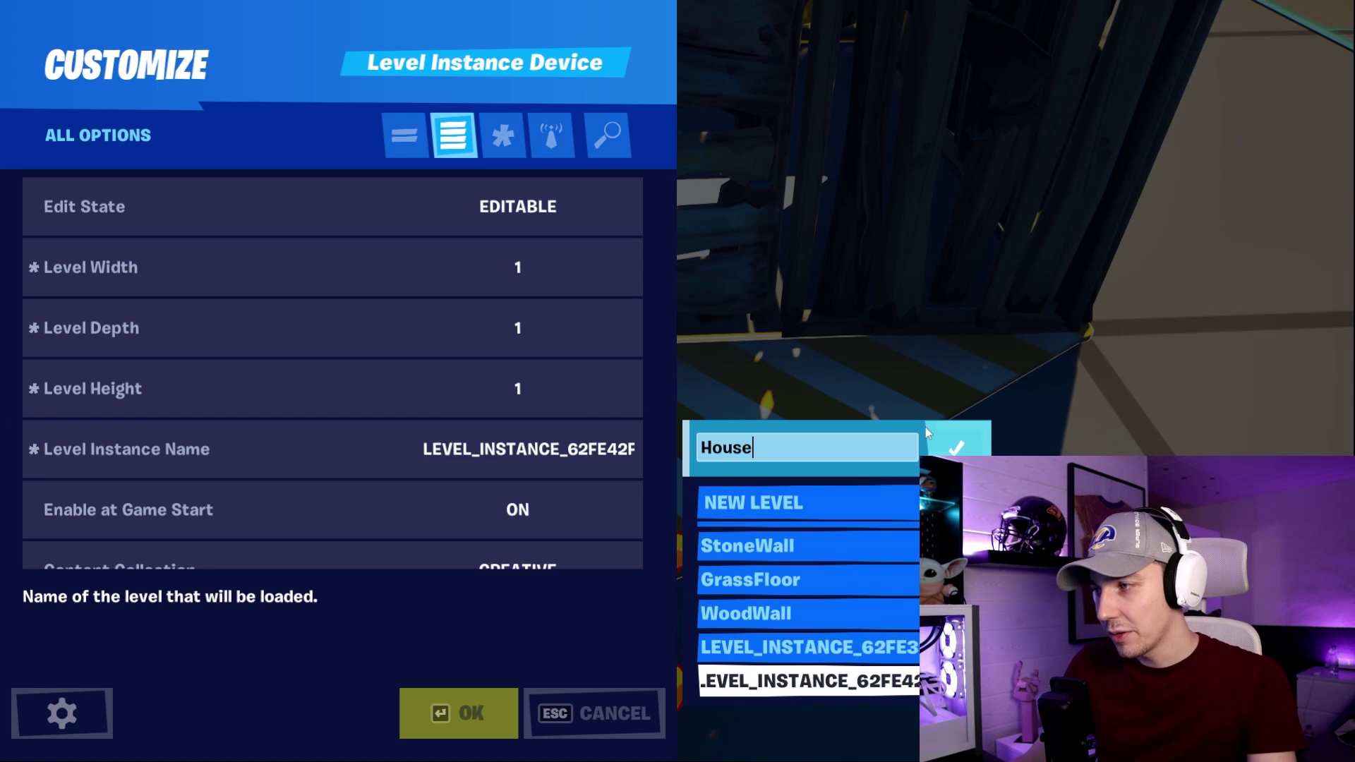
pyautogui.click(963, 446)
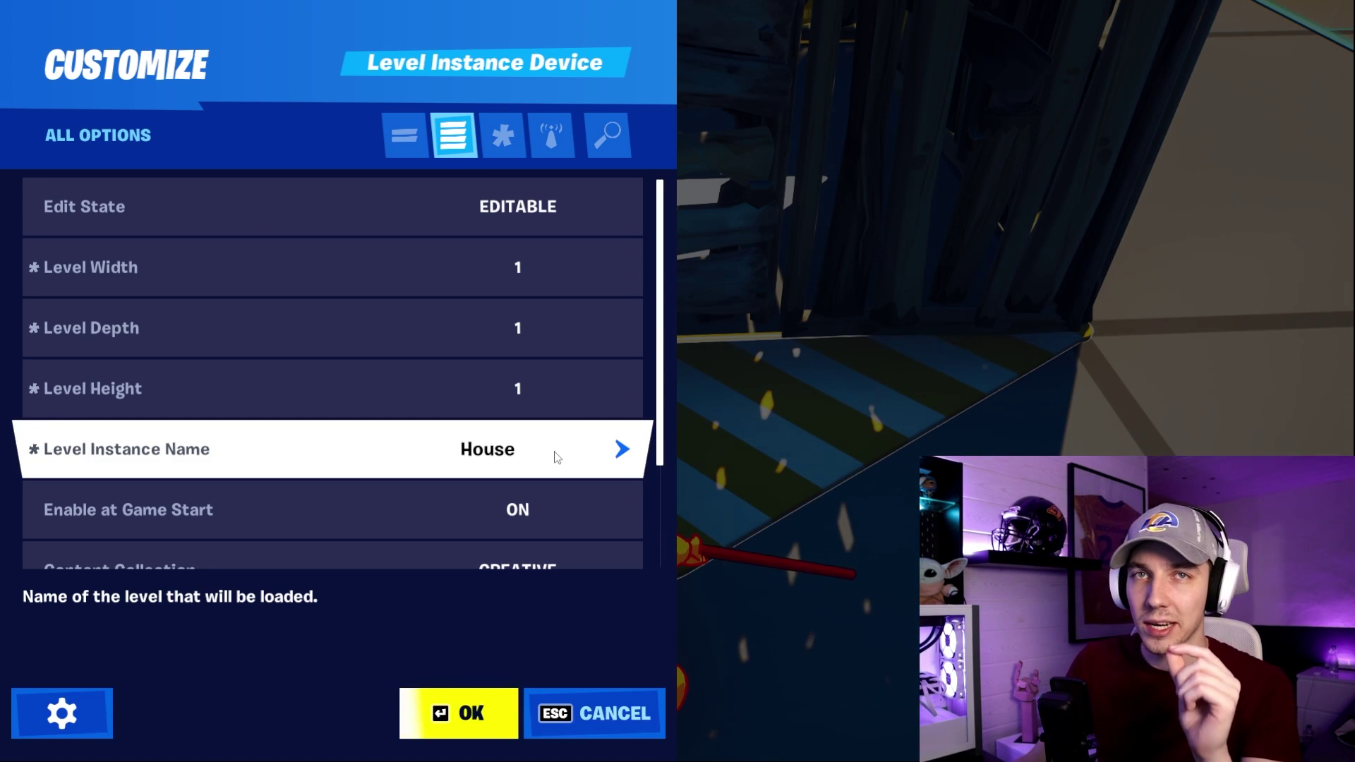
pyautogui.click(555, 456)
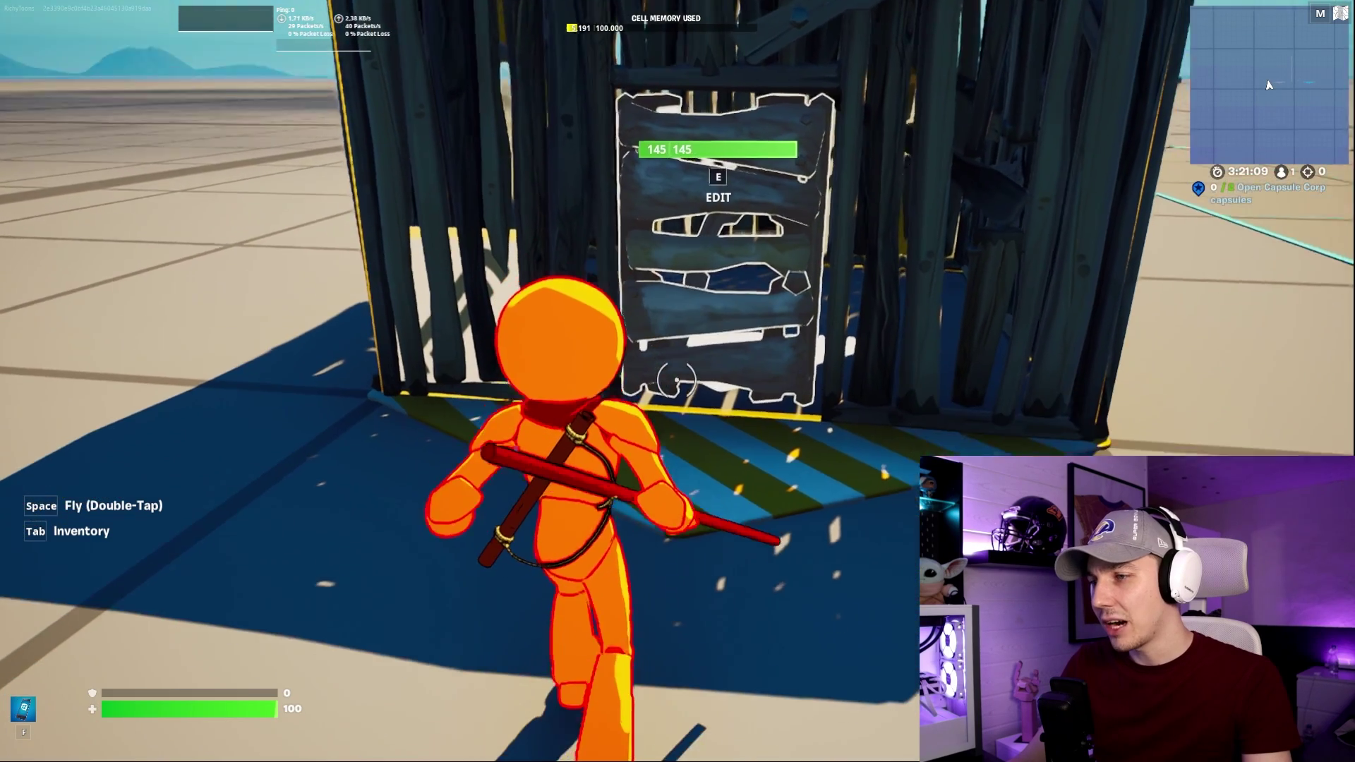
# Step: Copy the house's Level Instance Device and paste a duplicate beside the original
pyautogui.press('f')
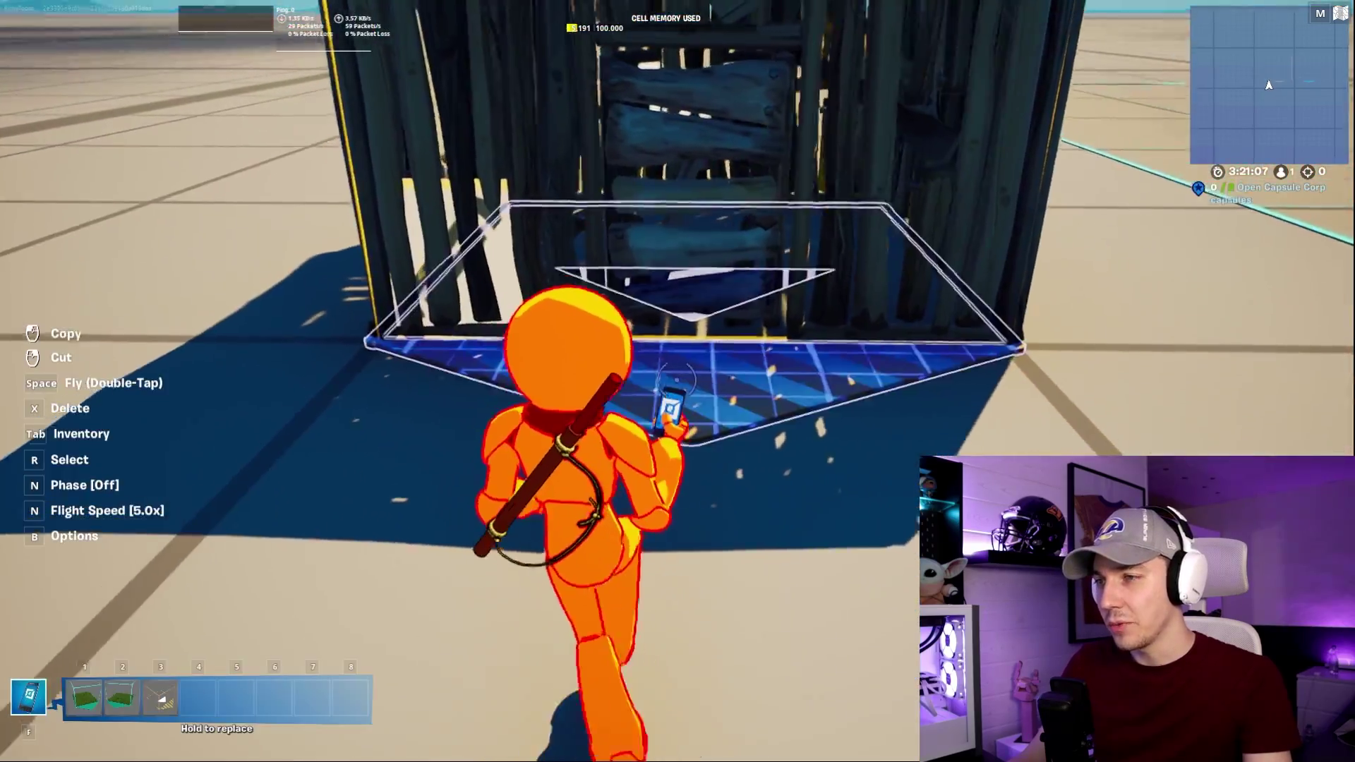
pyautogui.click(677, 381)
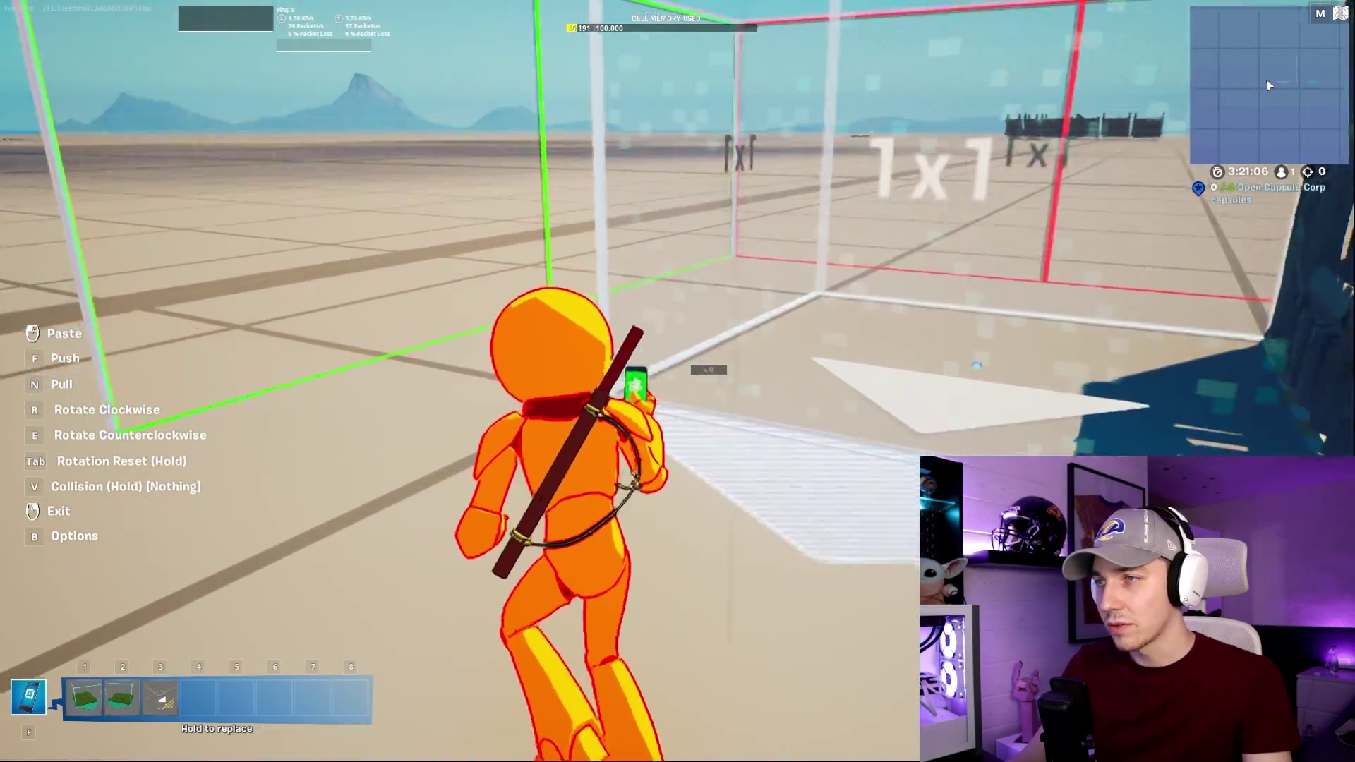
pyautogui.click(677, 380)
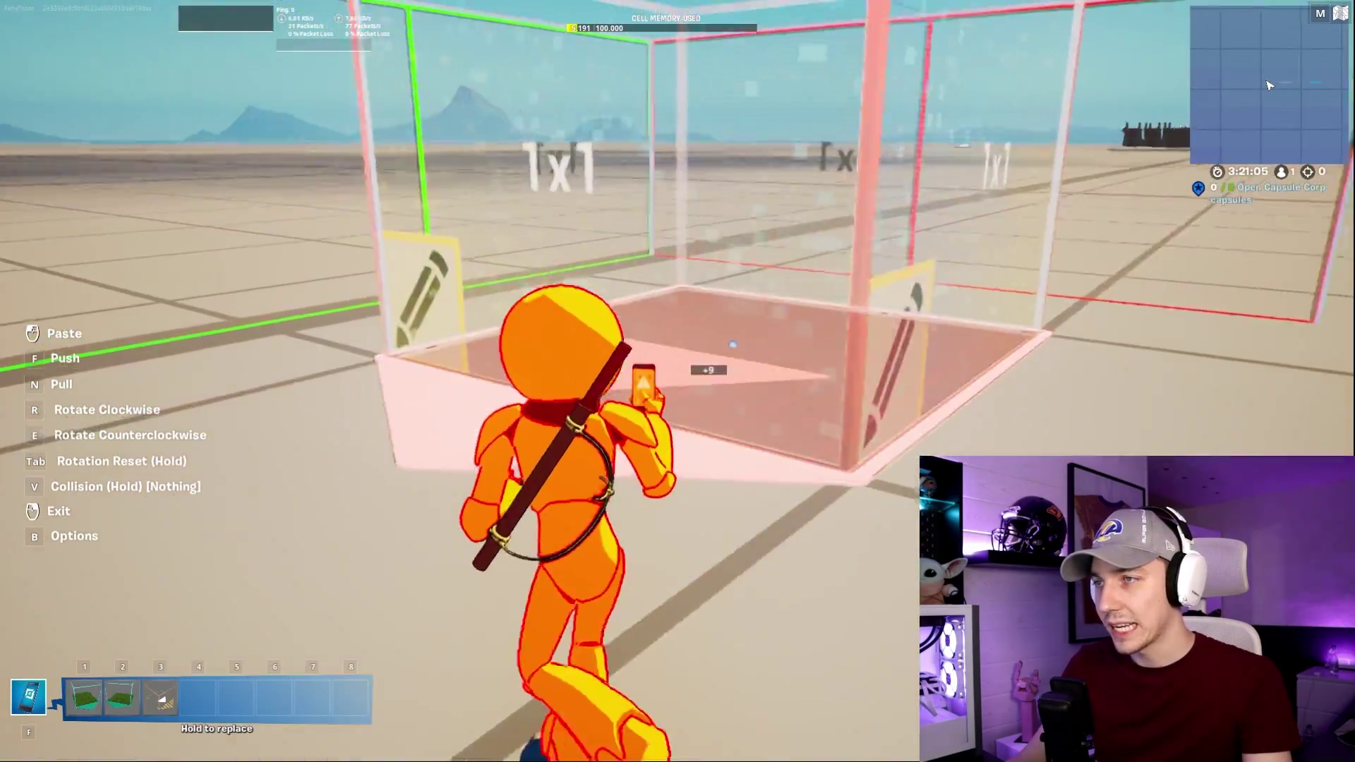
pyautogui.press('f')
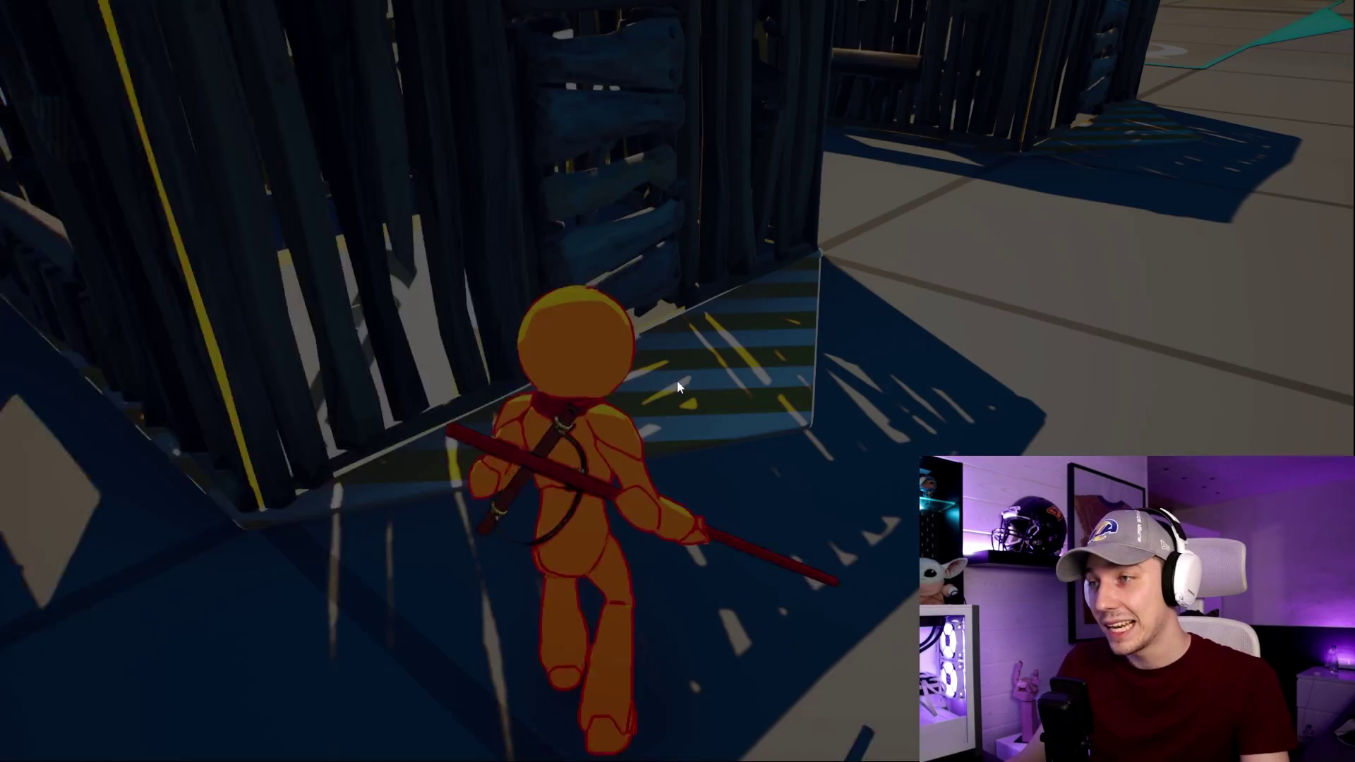
# Step: Reset the window edit in the house instance's wooden wall to make it a full wall
pyautogui.press('e')
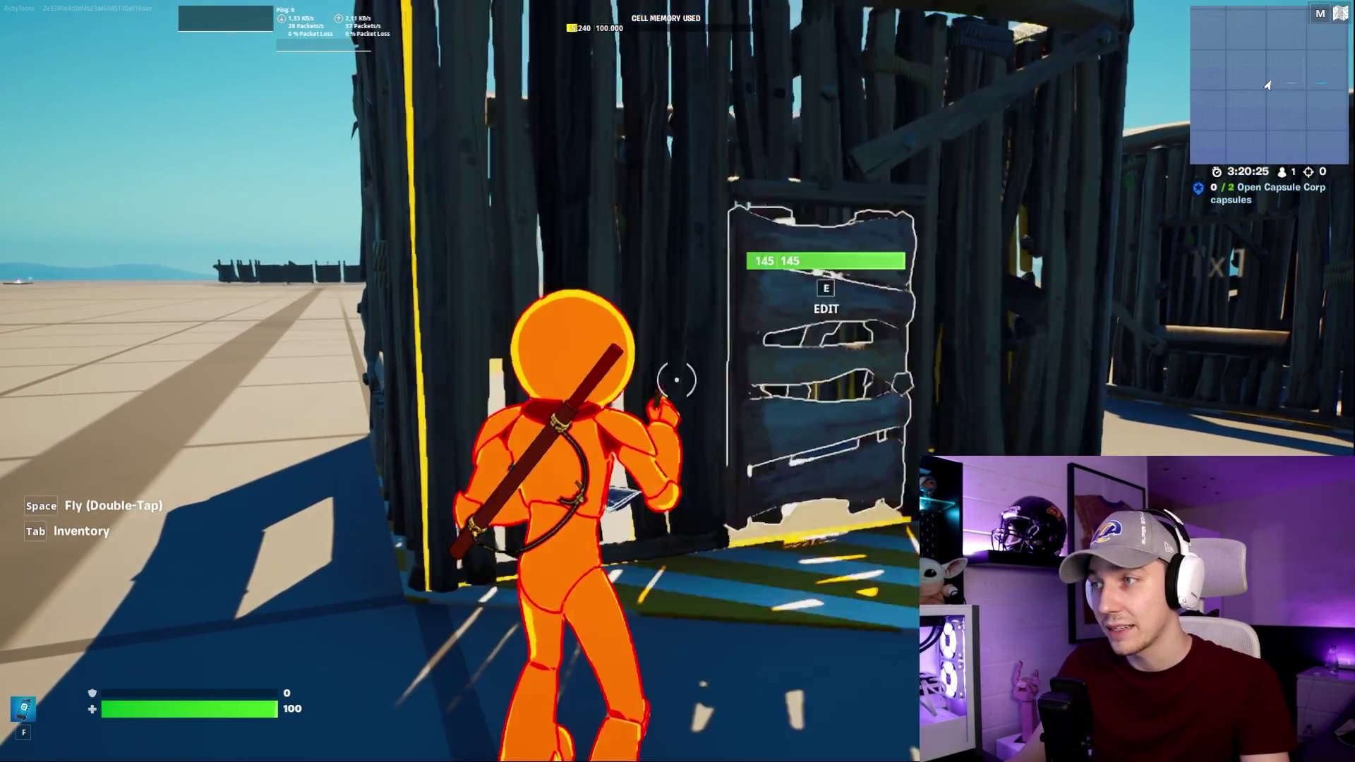
pyautogui.press('d')
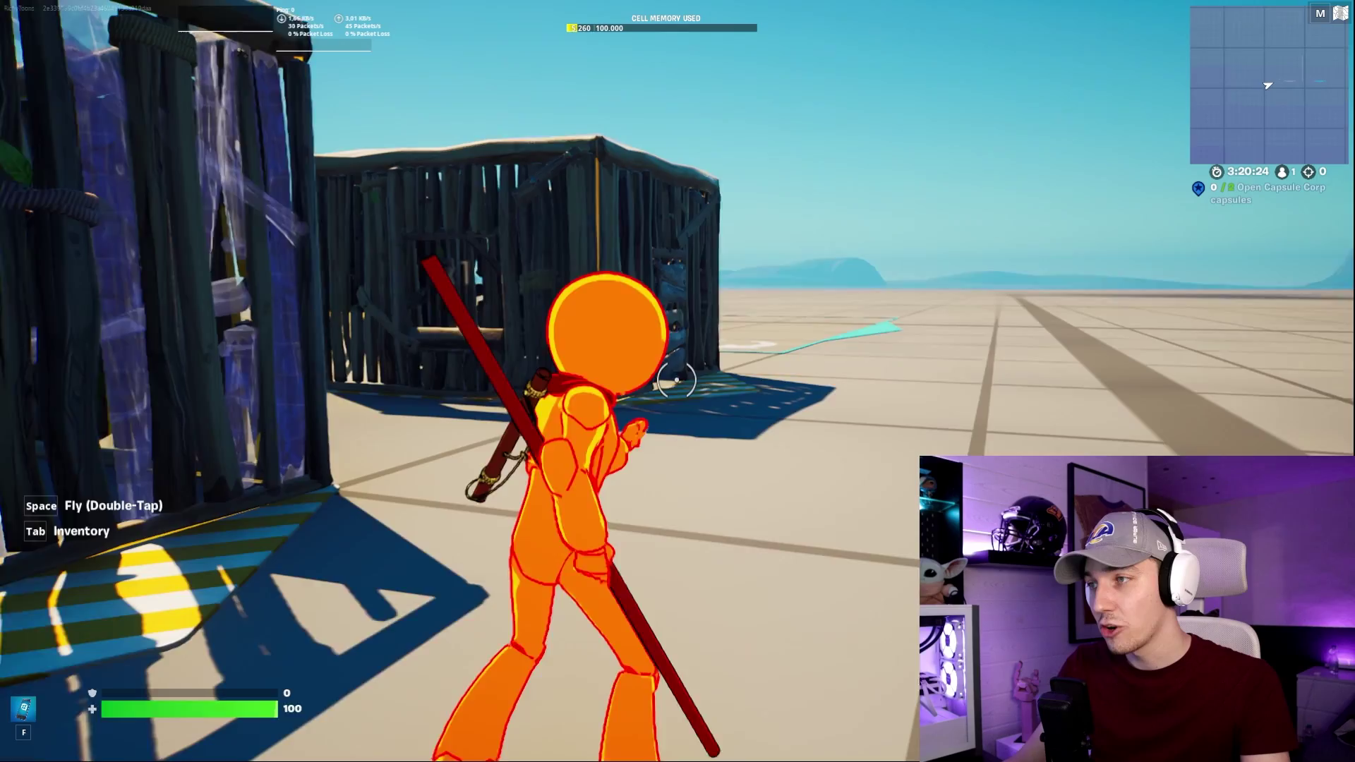
pyautogui.press('w')
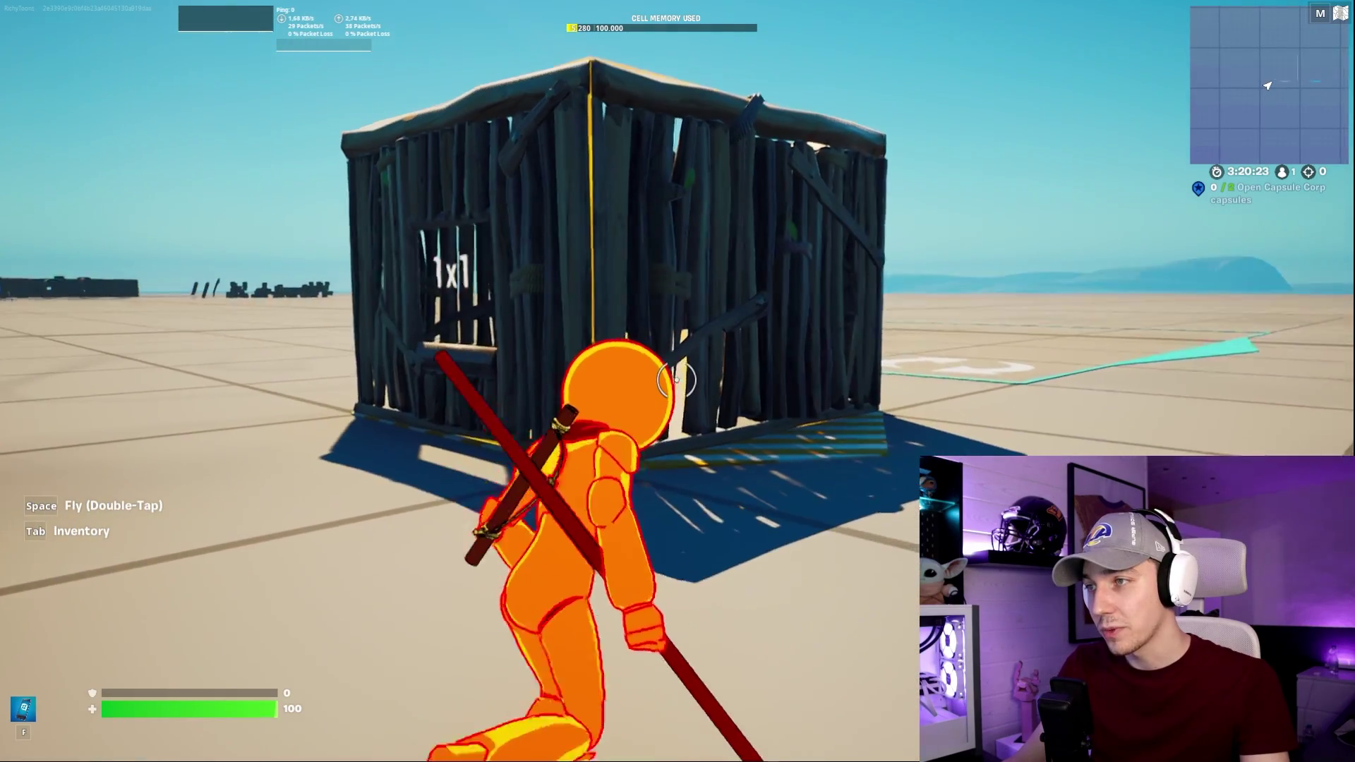
pyautogui.press('w')
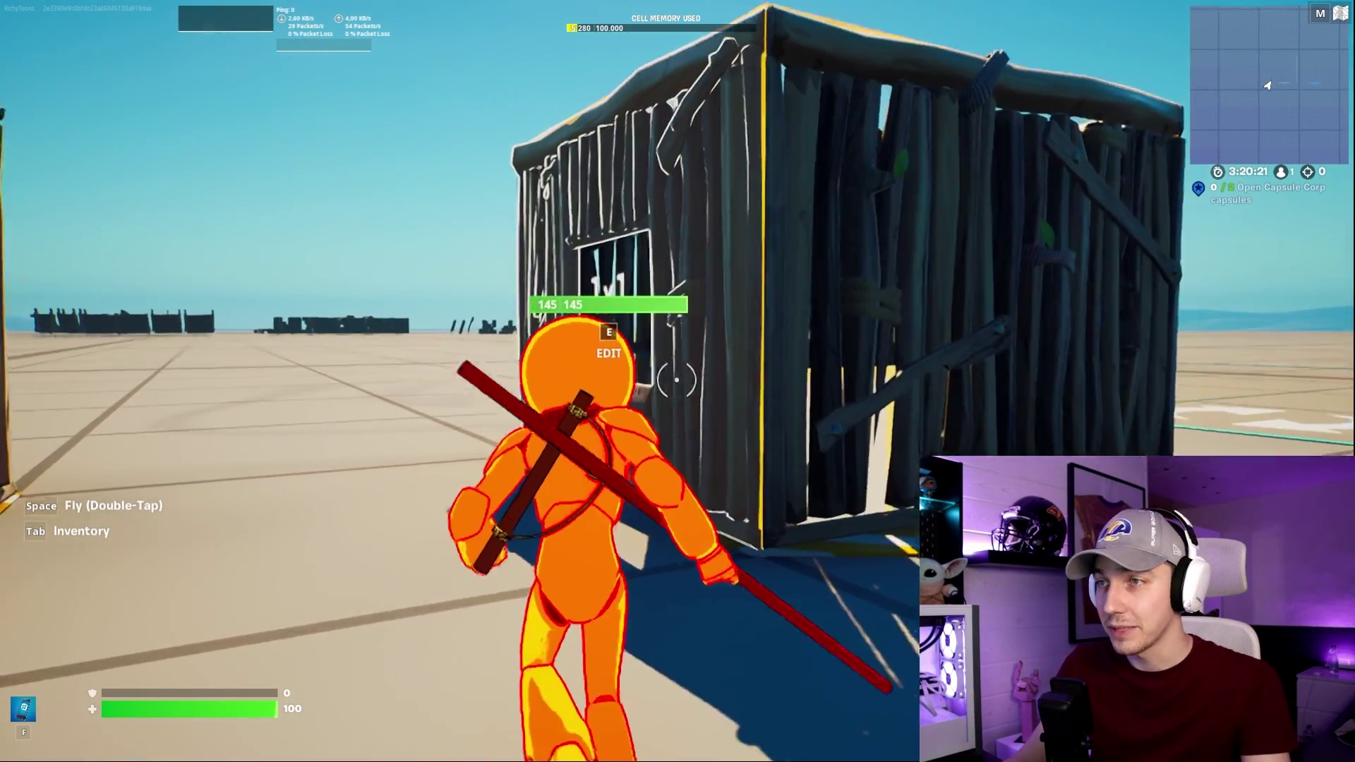
pyautogui.press('e')
pyautogui.press('e')
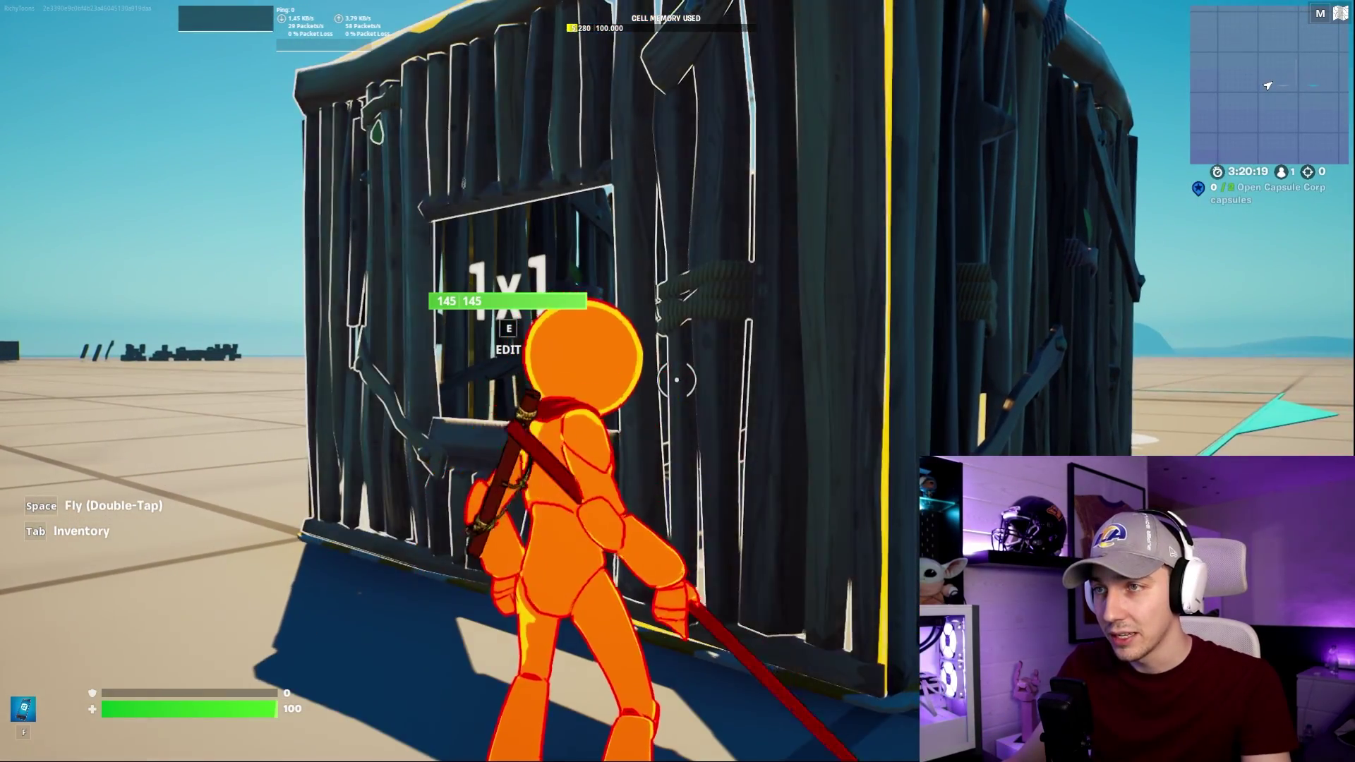
pyautogui.press('e')
pyautogui.rightClick(677, 379)
pyautogui.press('e')
pyautogui.press('w')
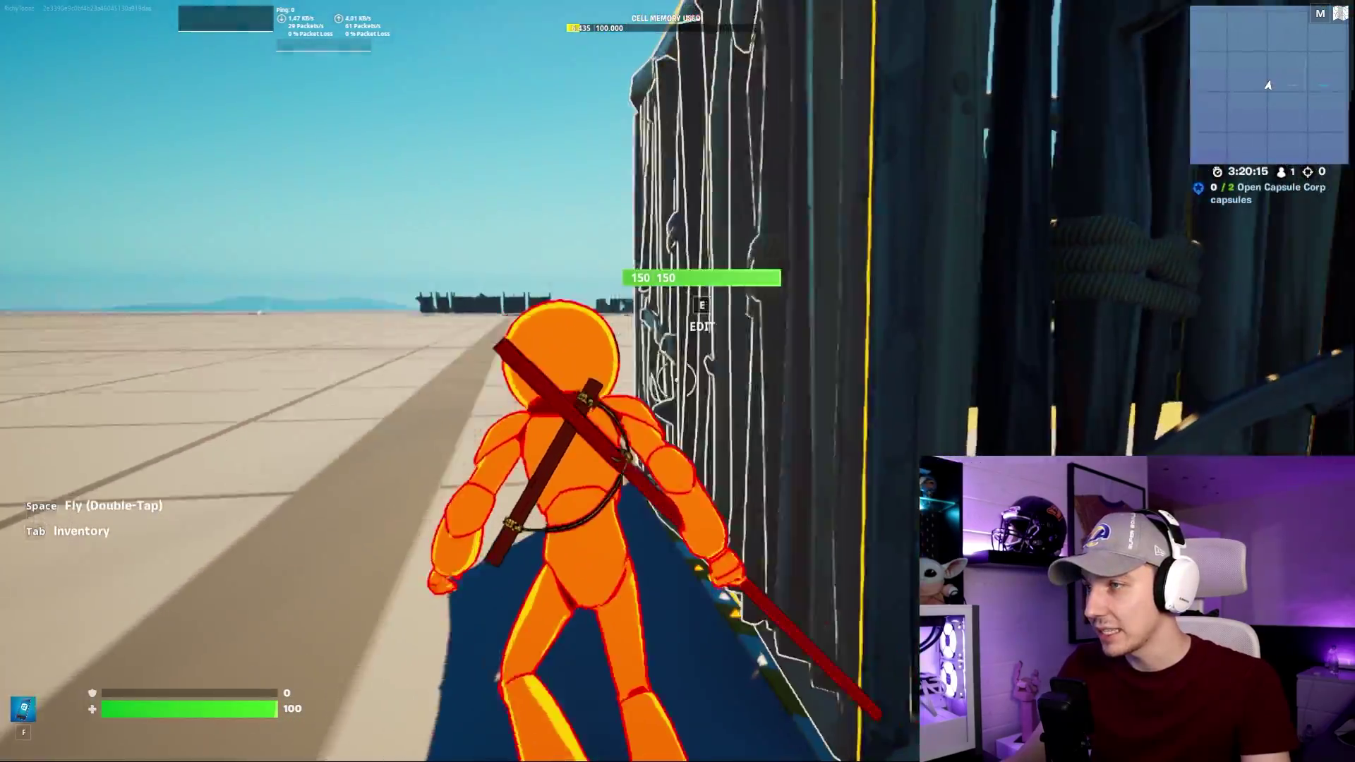
pyautogui.press('w')
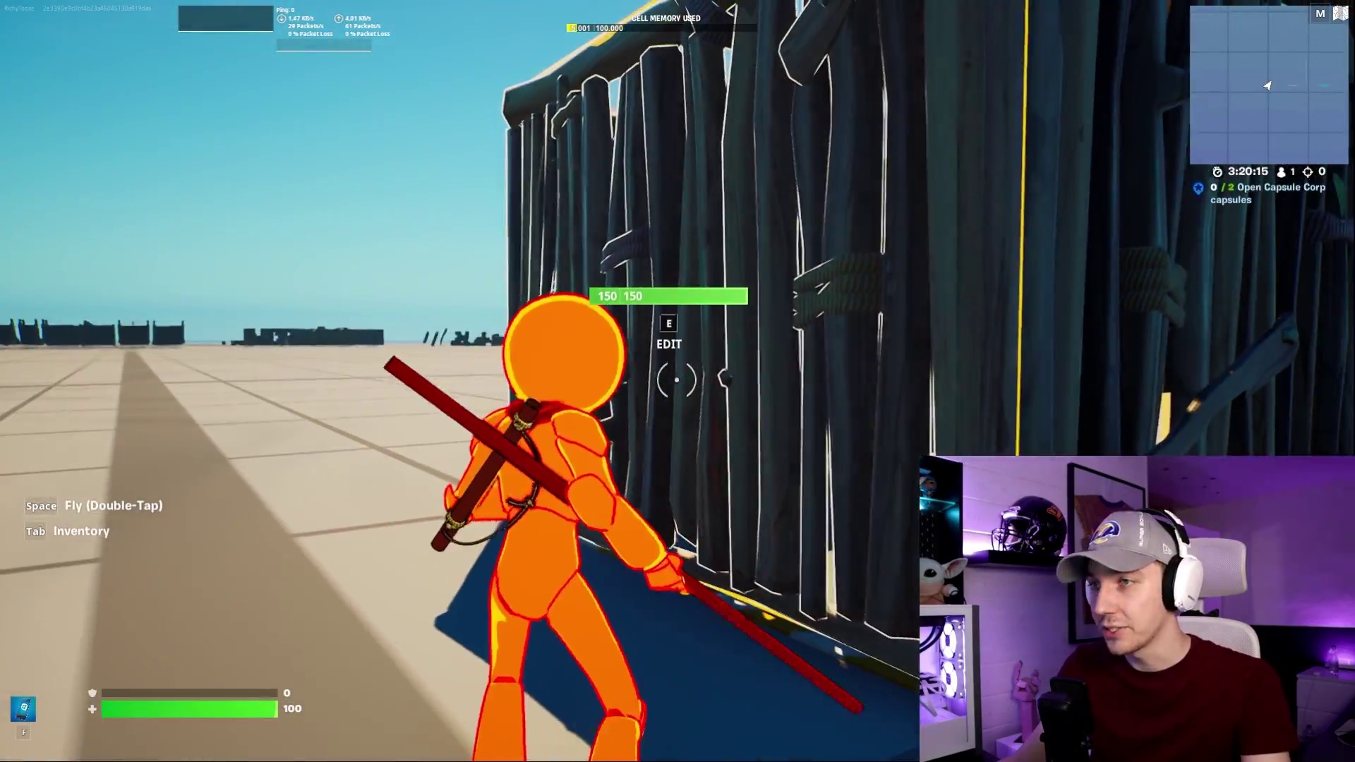
# Step: Try to place a Physics Tree from the devices inside the house instance
pyautogui.press('Tab')
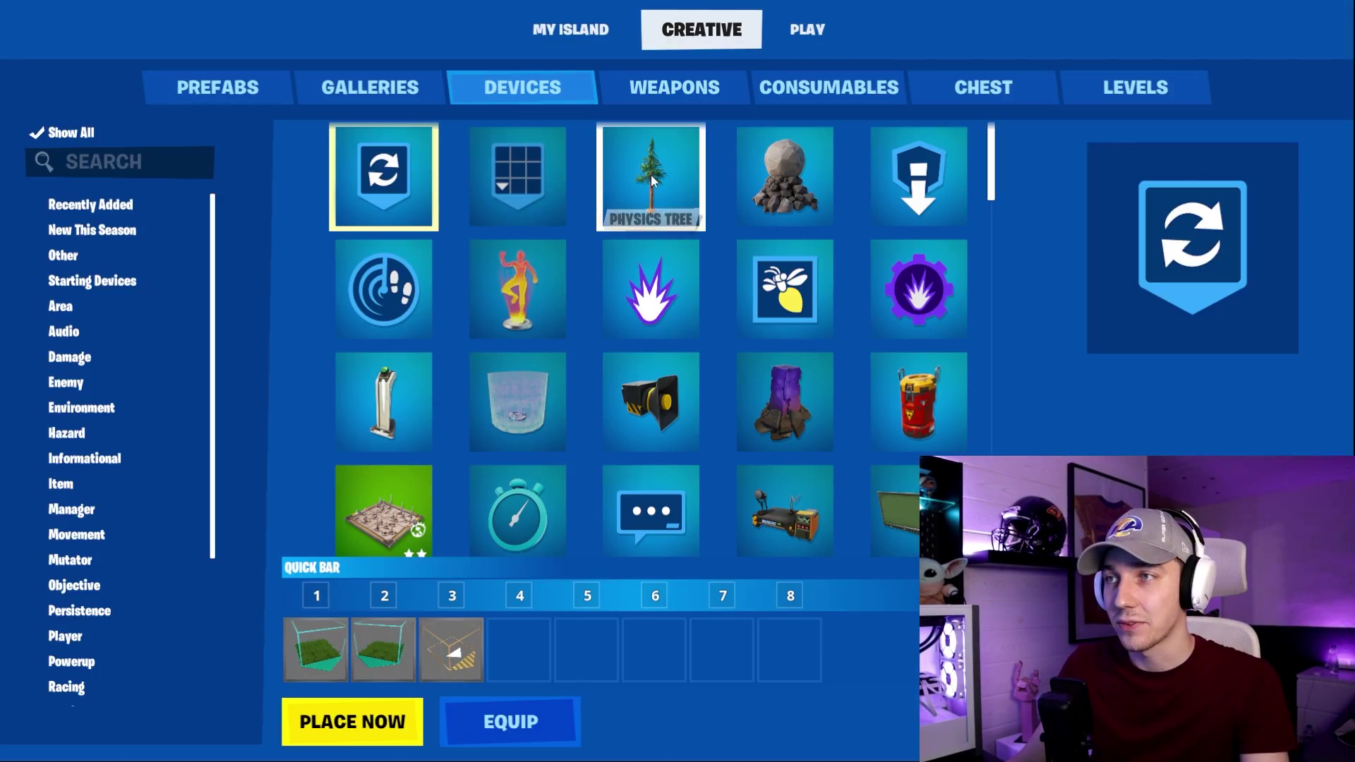
pyautogui.click(650, 180)
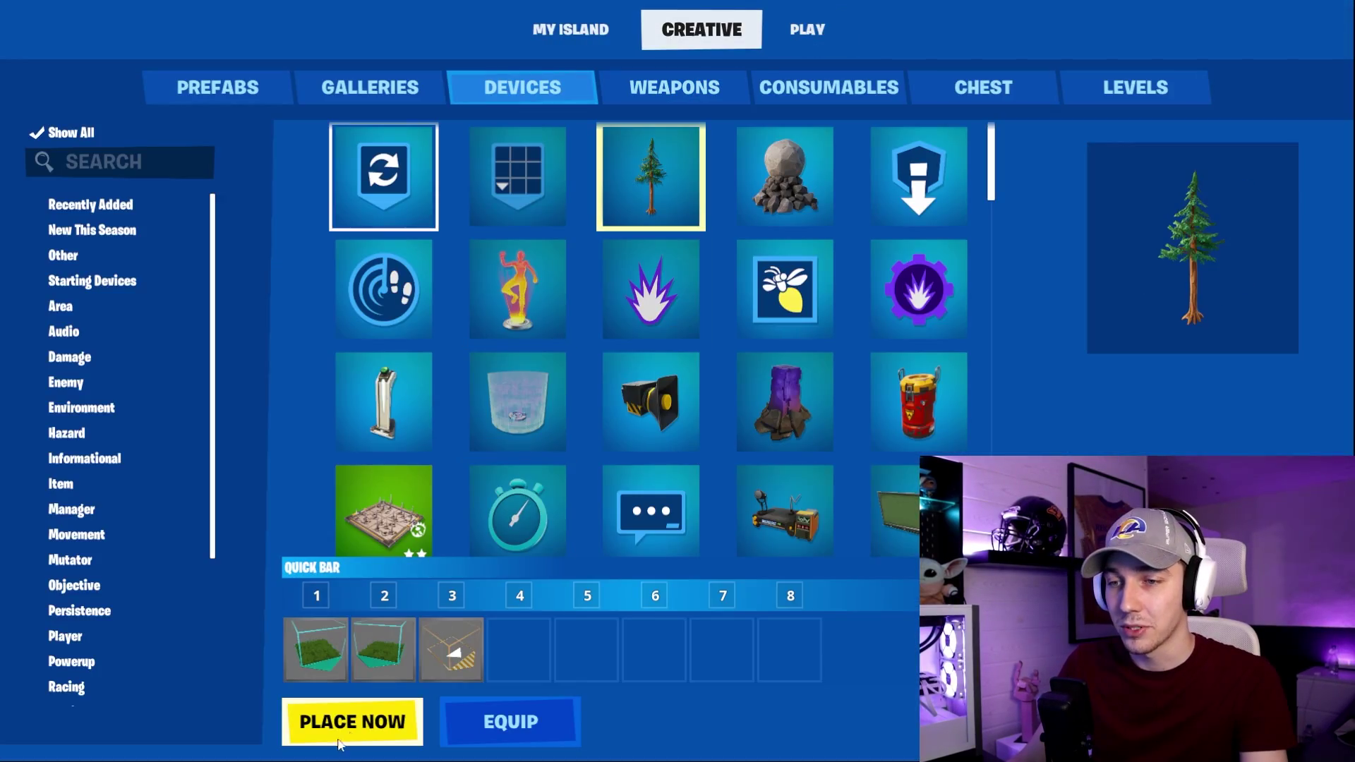
pyautogui.press('Tab')
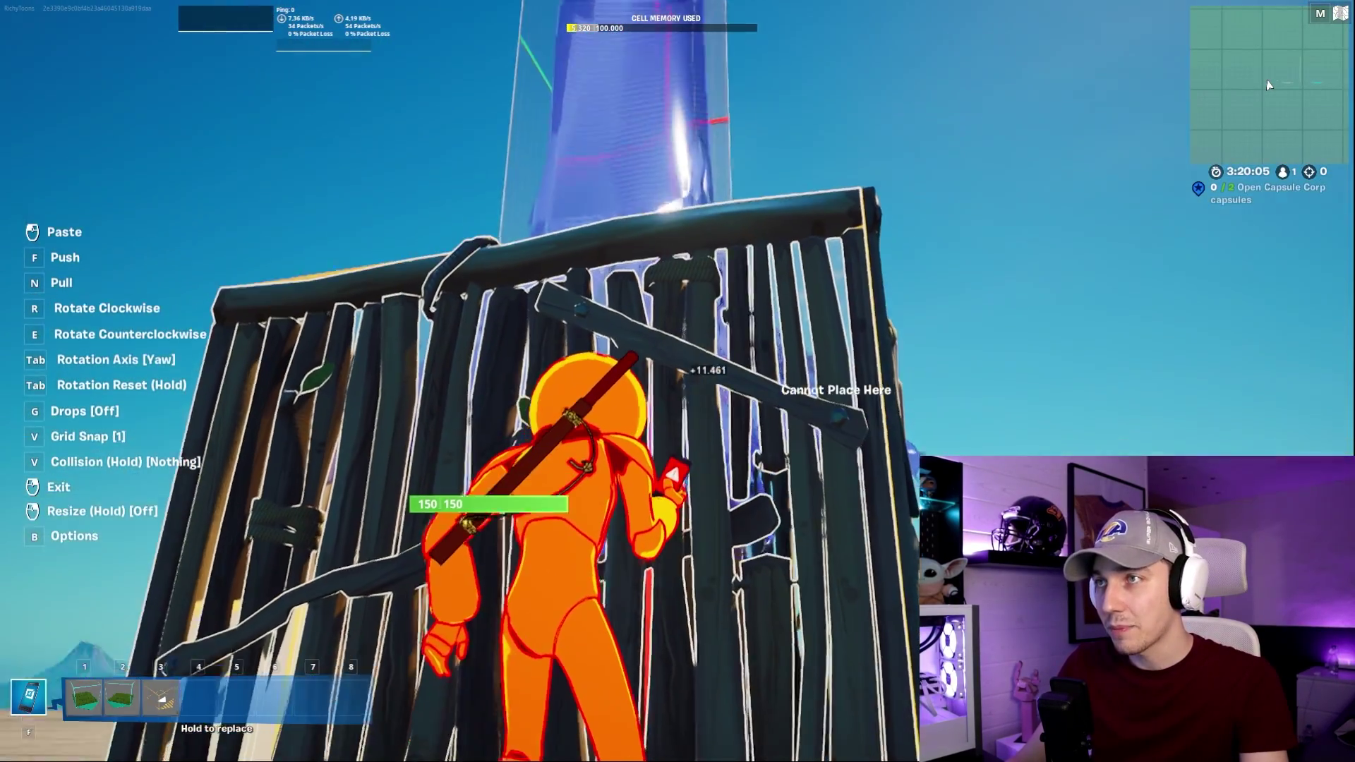
pyautogui.press('f')
pyautogui.press('d')
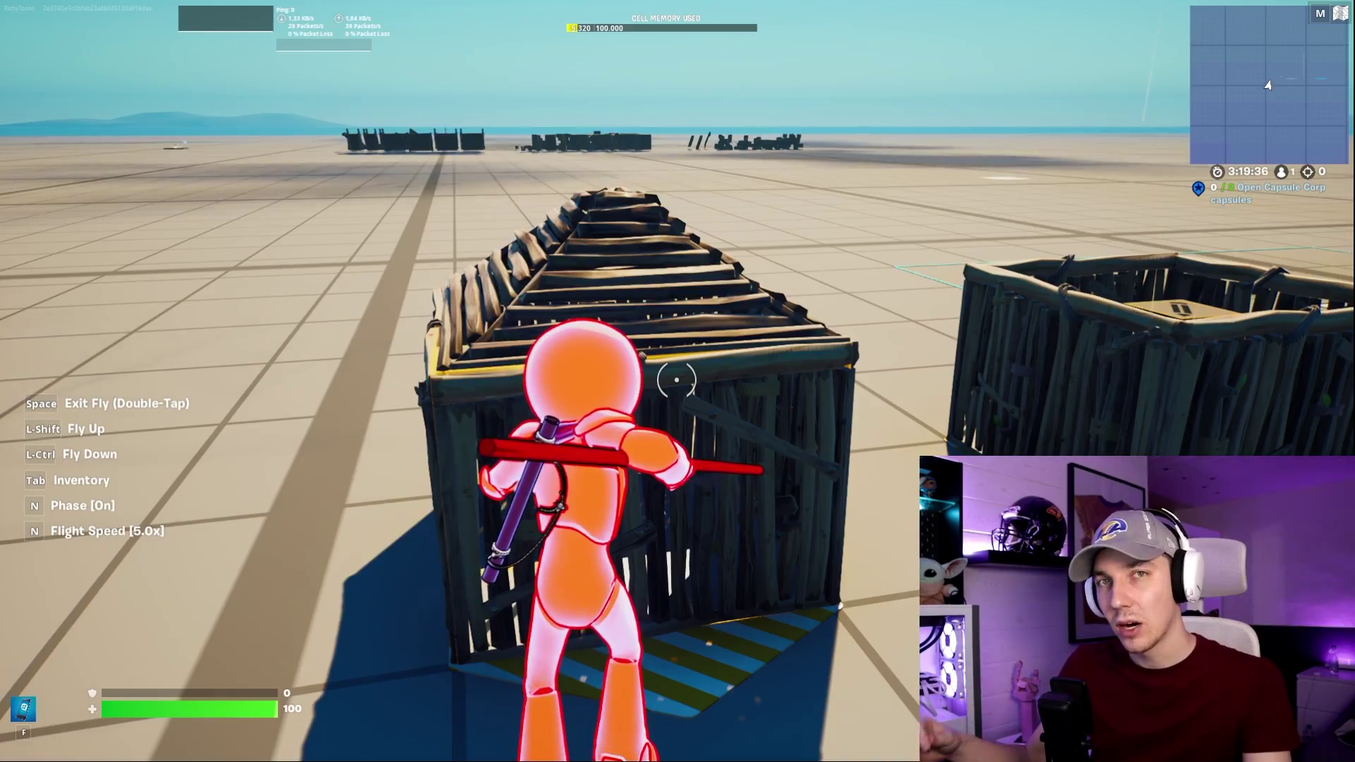
# Step: Remove the front wooden wall and the roof from the house instance
pyautogui.press('w')
pyautogui.press('f')
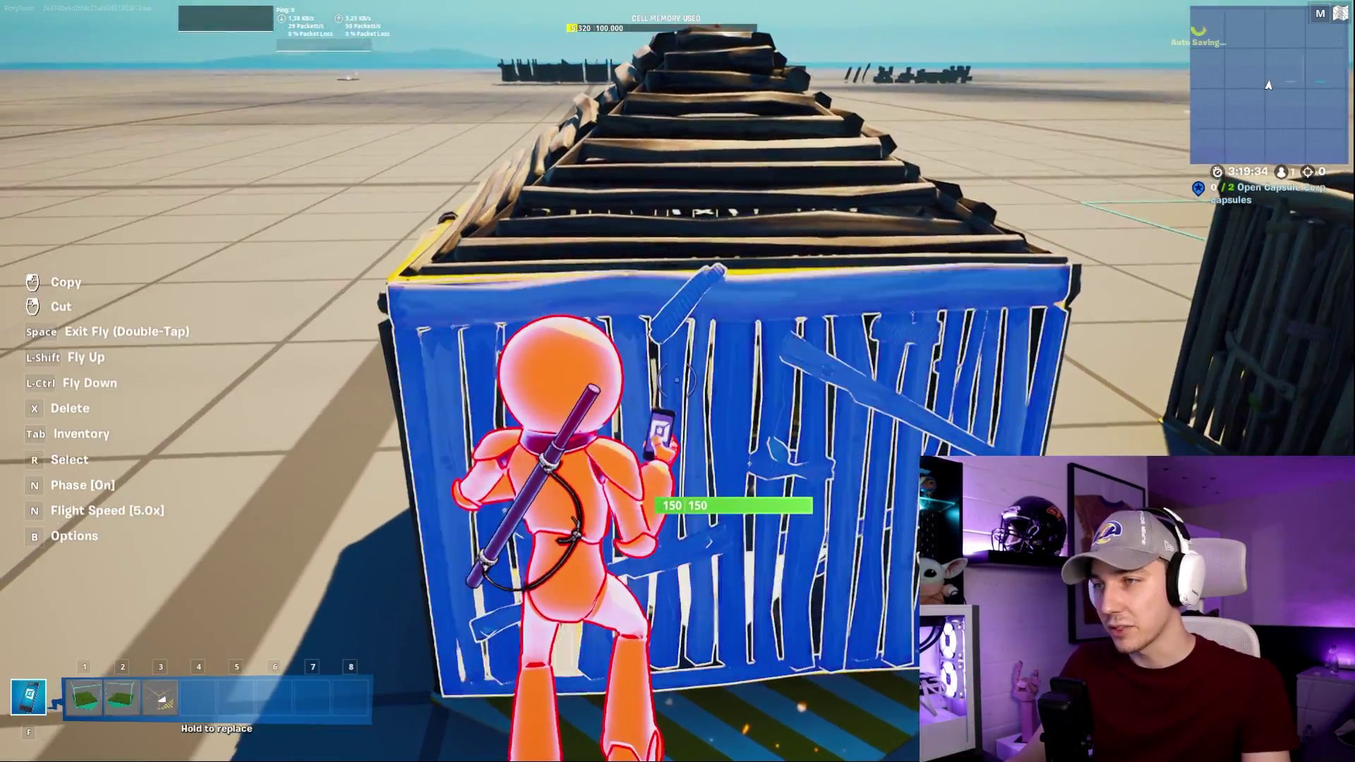
pyautogui.click(676, 380)
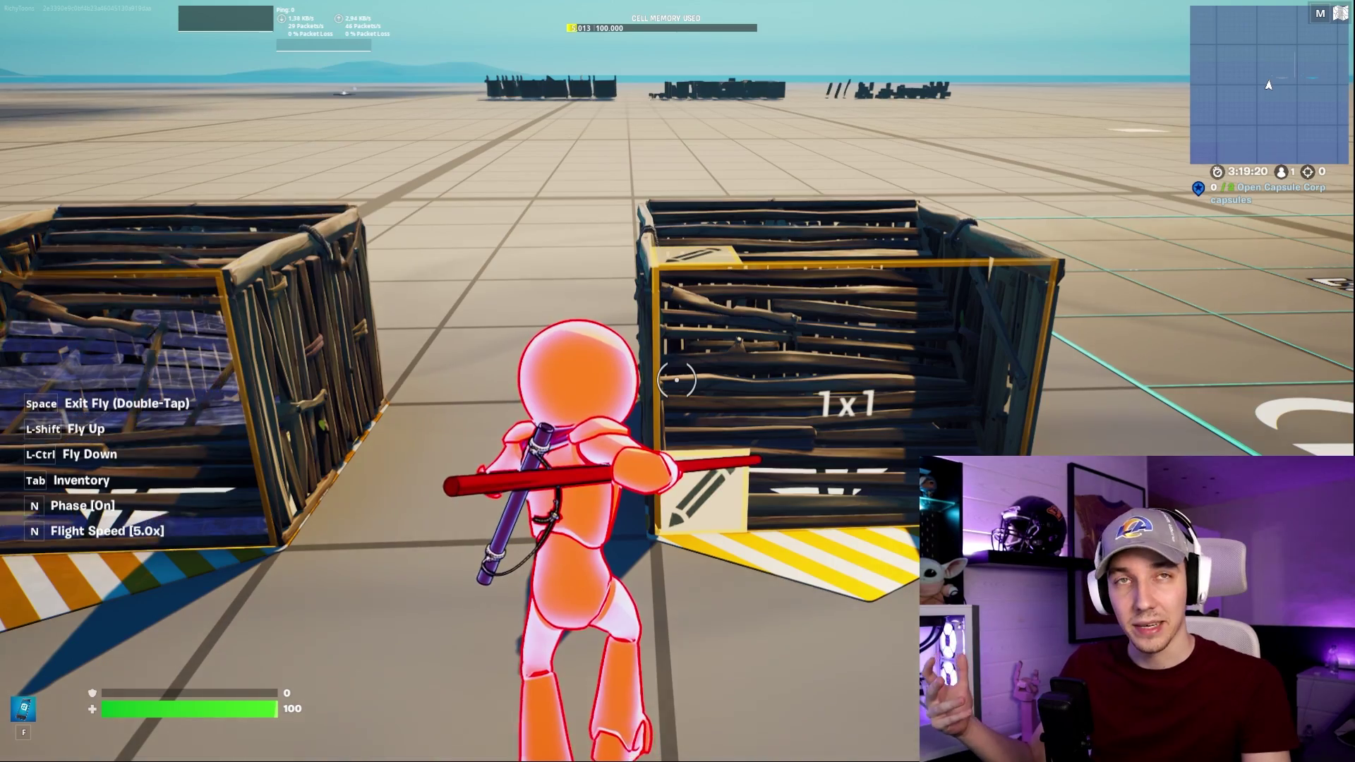
# Step: Set the edit state of the nearer House Level Instance Device to Locked
pyautogui.press('s')
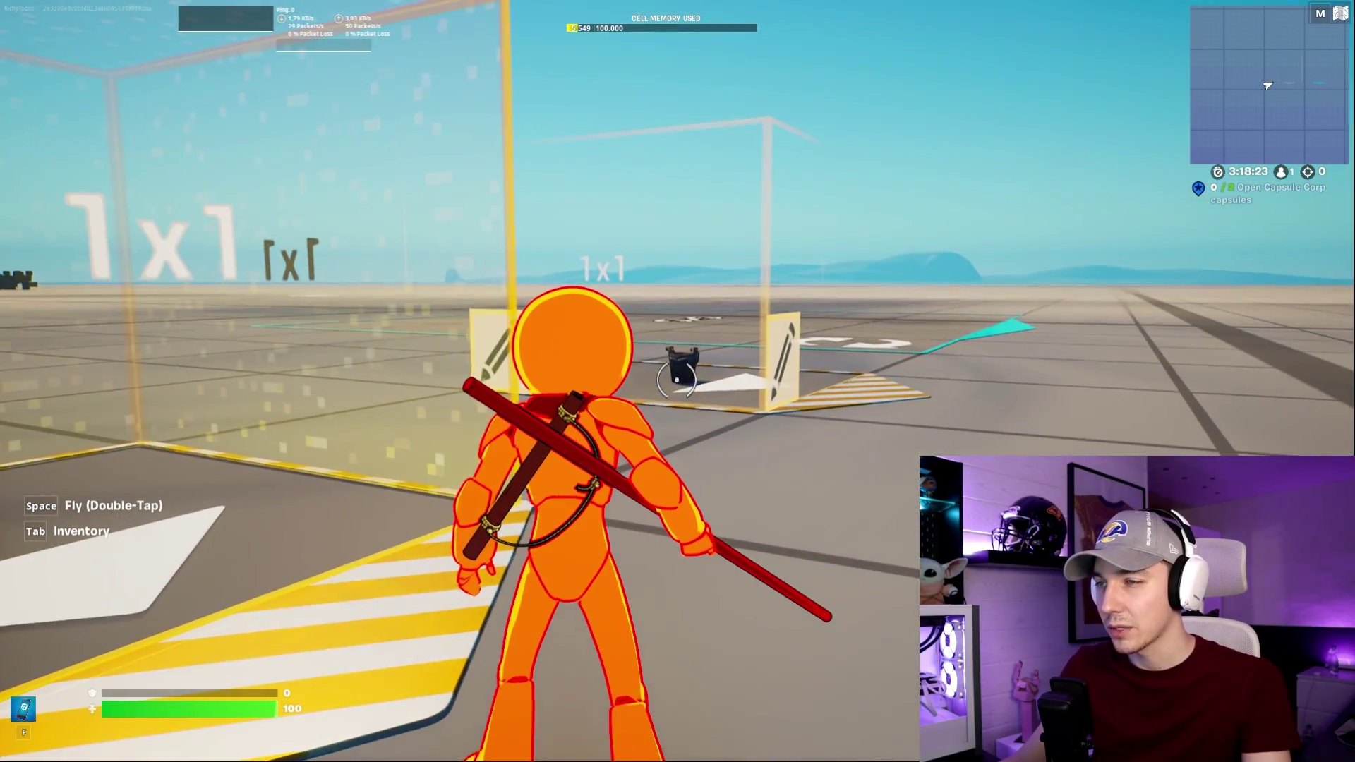
pyautogui.press('w')
pyautogui.press('e')
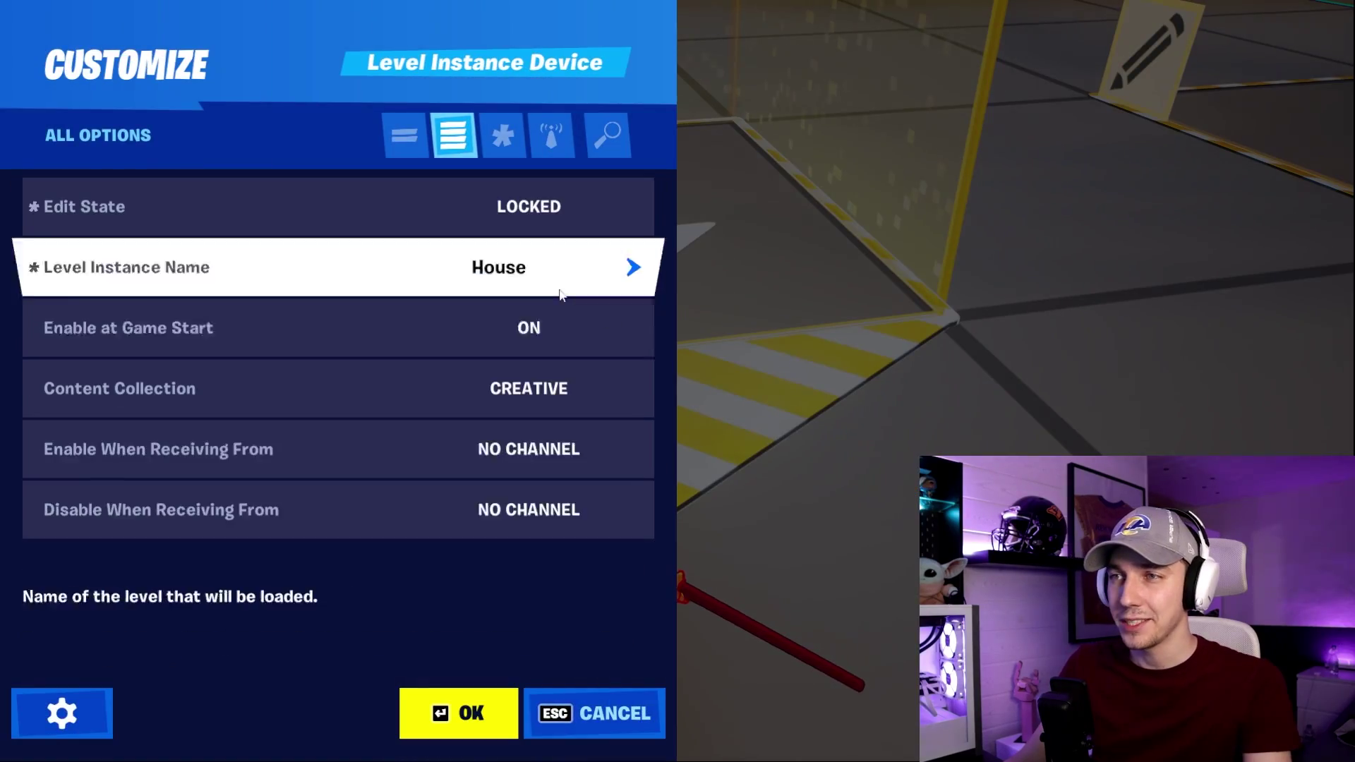
pyautogui.click(460, 704)
# Step: Take the bucket out of the locked 1x1 instance and place the roofed stove prop from the Boney Burbs Prop Gallery inside it
pyautogui.press('w')
pyautogui.press('f')
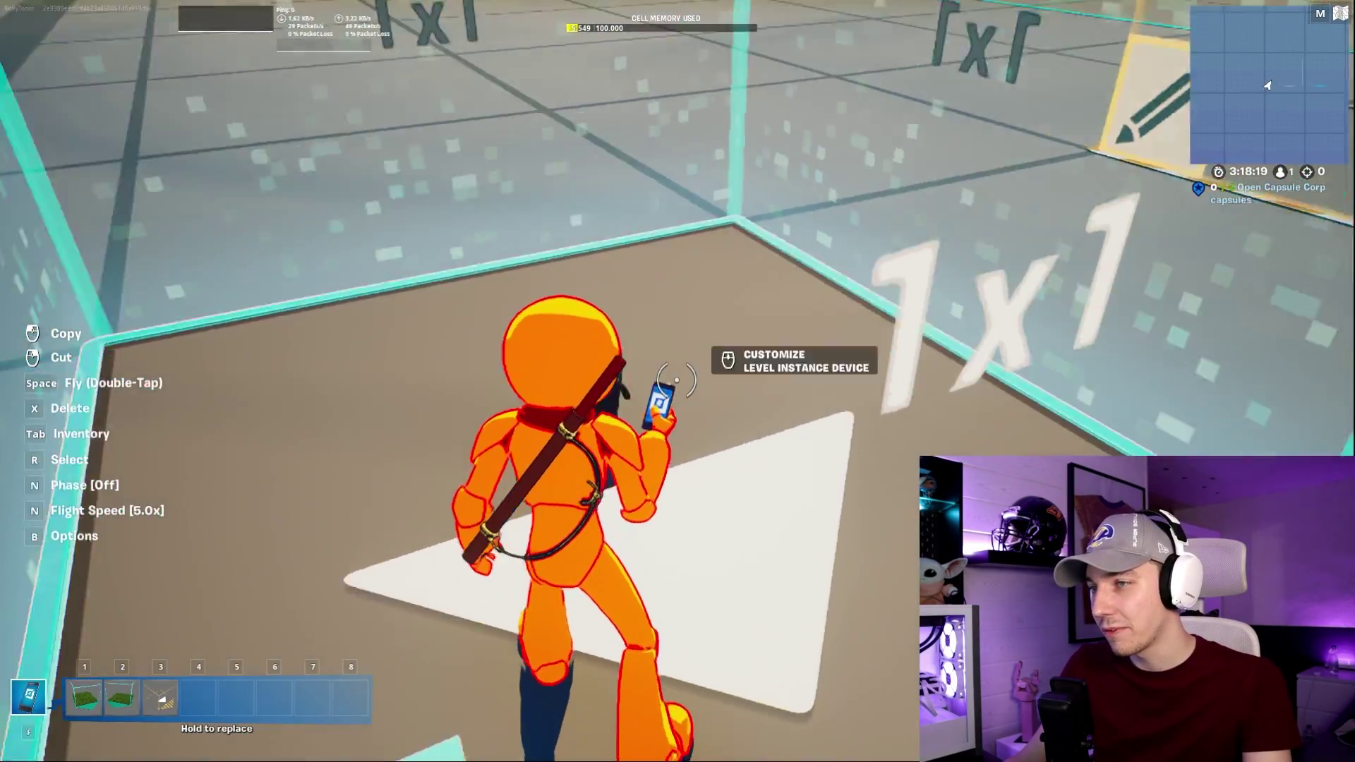
pyautogui.click(677, 381)
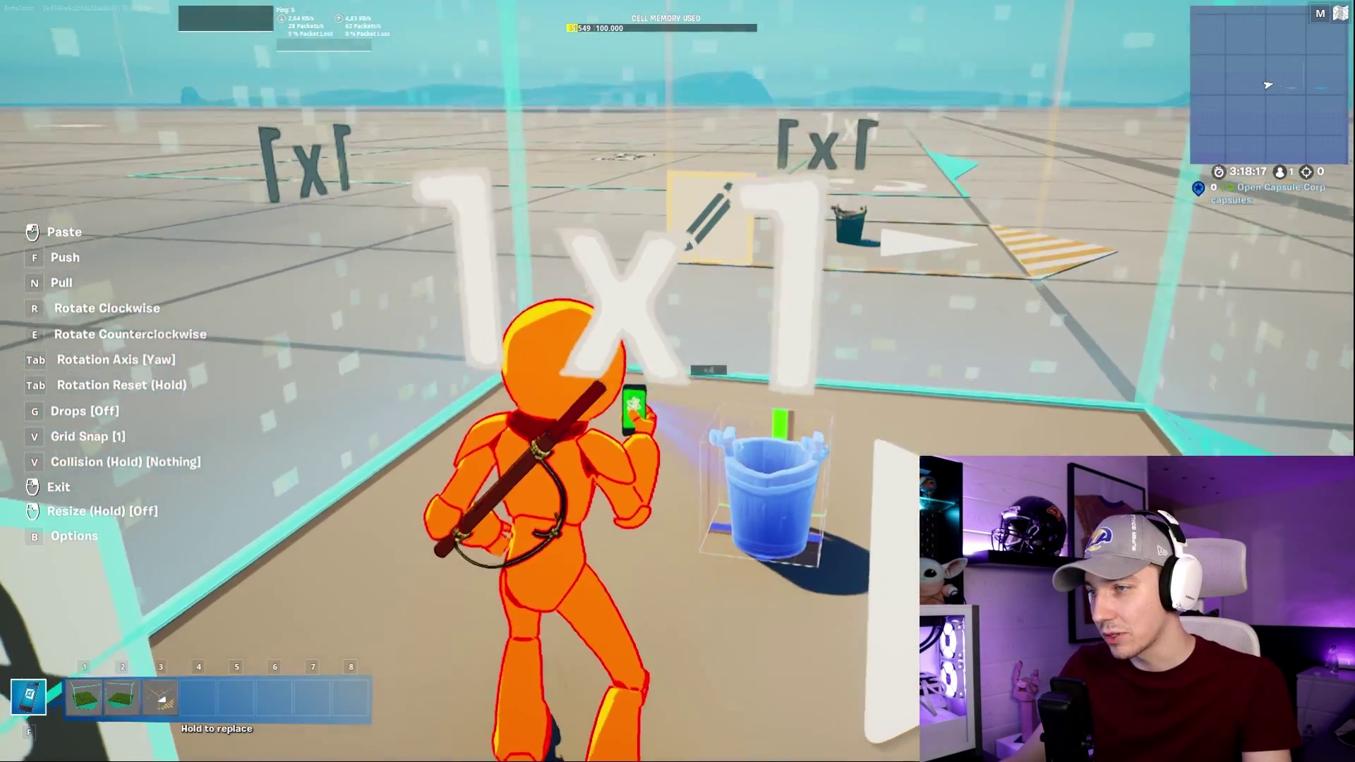
pyautogui.press('f')
pyautogui.press('w')
pyautogui.press('Tab')
pyautogui.click(691, 48)
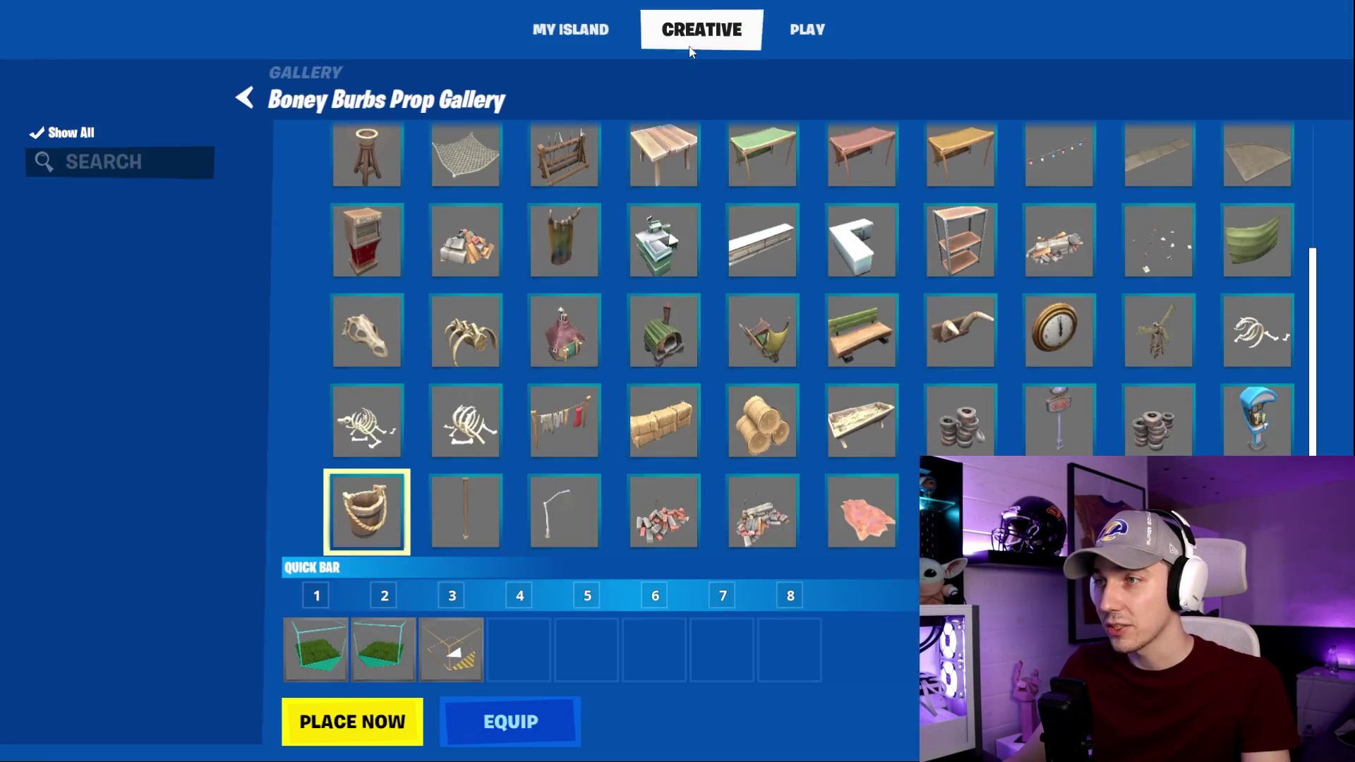
pyautogui.click(324, 737)
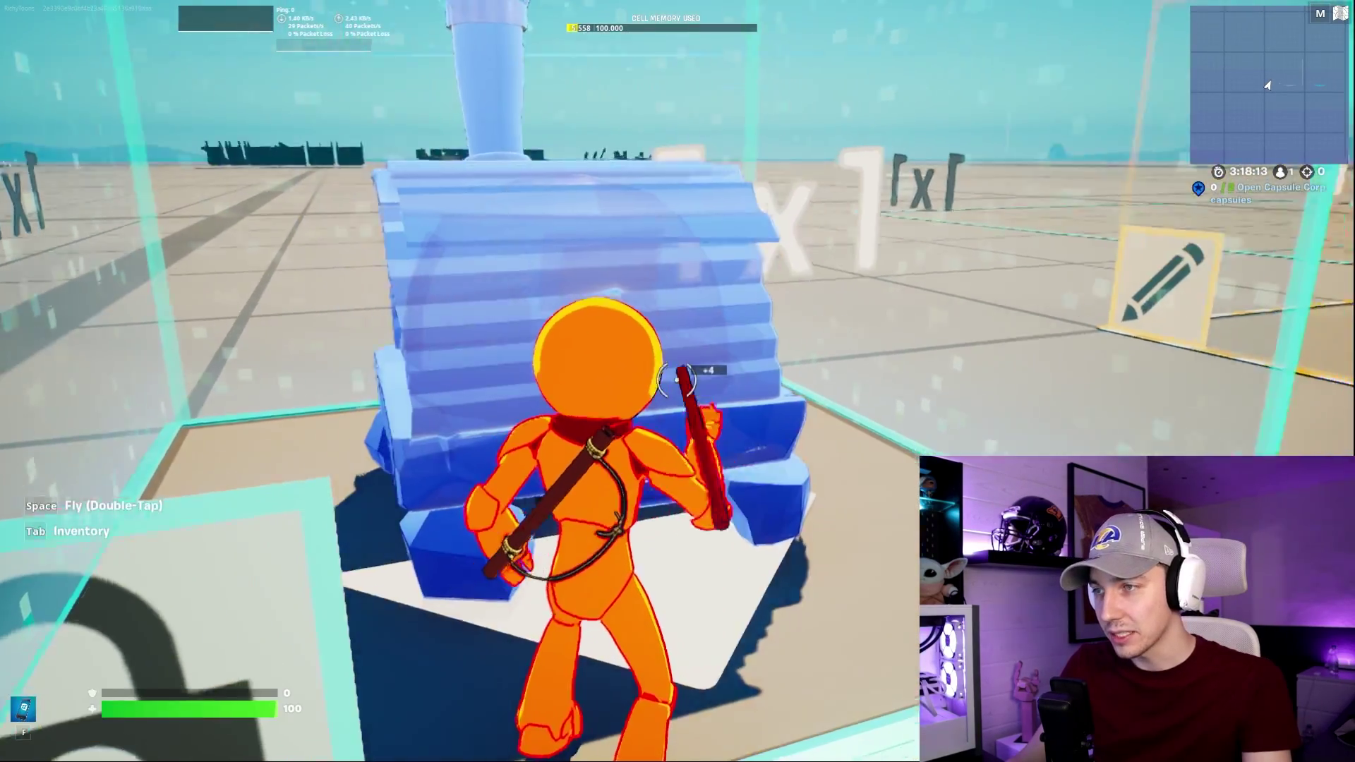
pyautogui.click(677, 381)
# Step: Compare the two 1x1 instances and set the edit state of the one holding the stove prop to Editable
pyautogui.press('w')
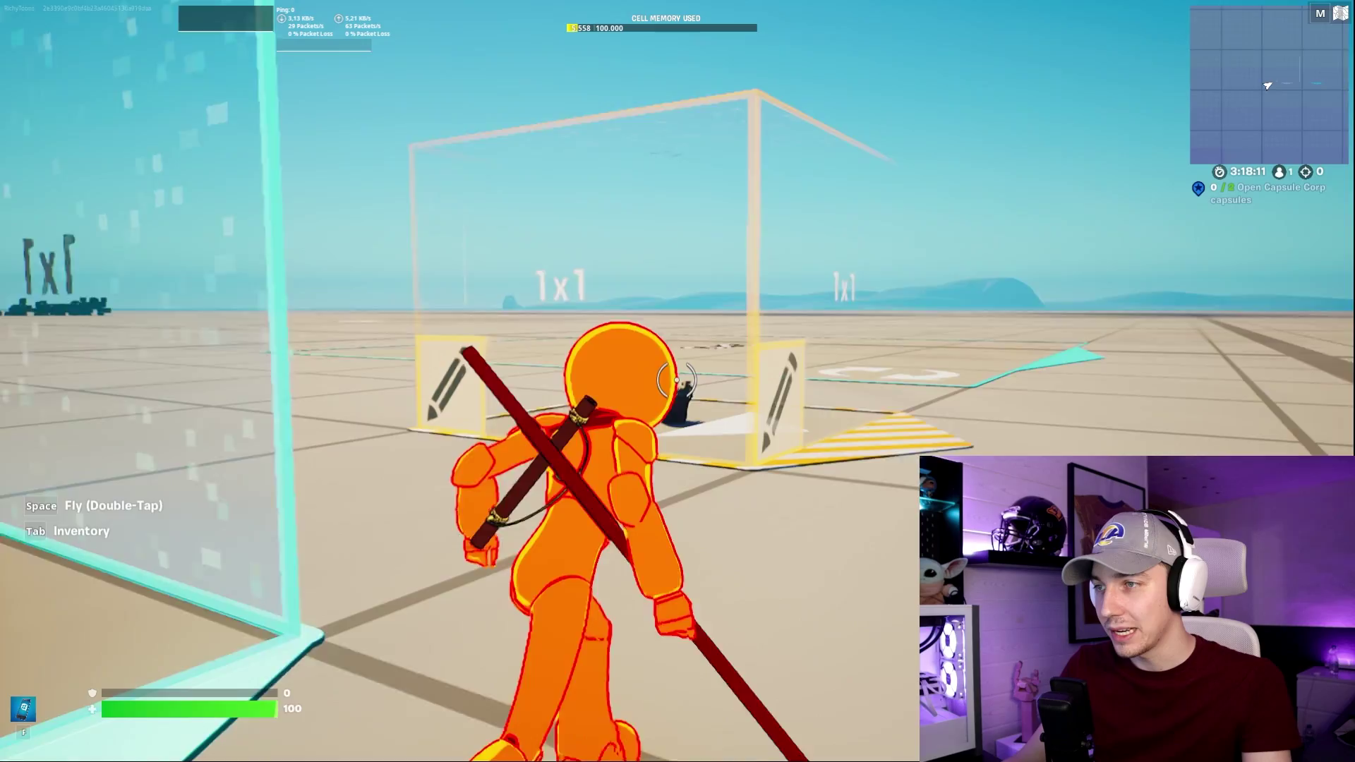
pyautogui.press('w')
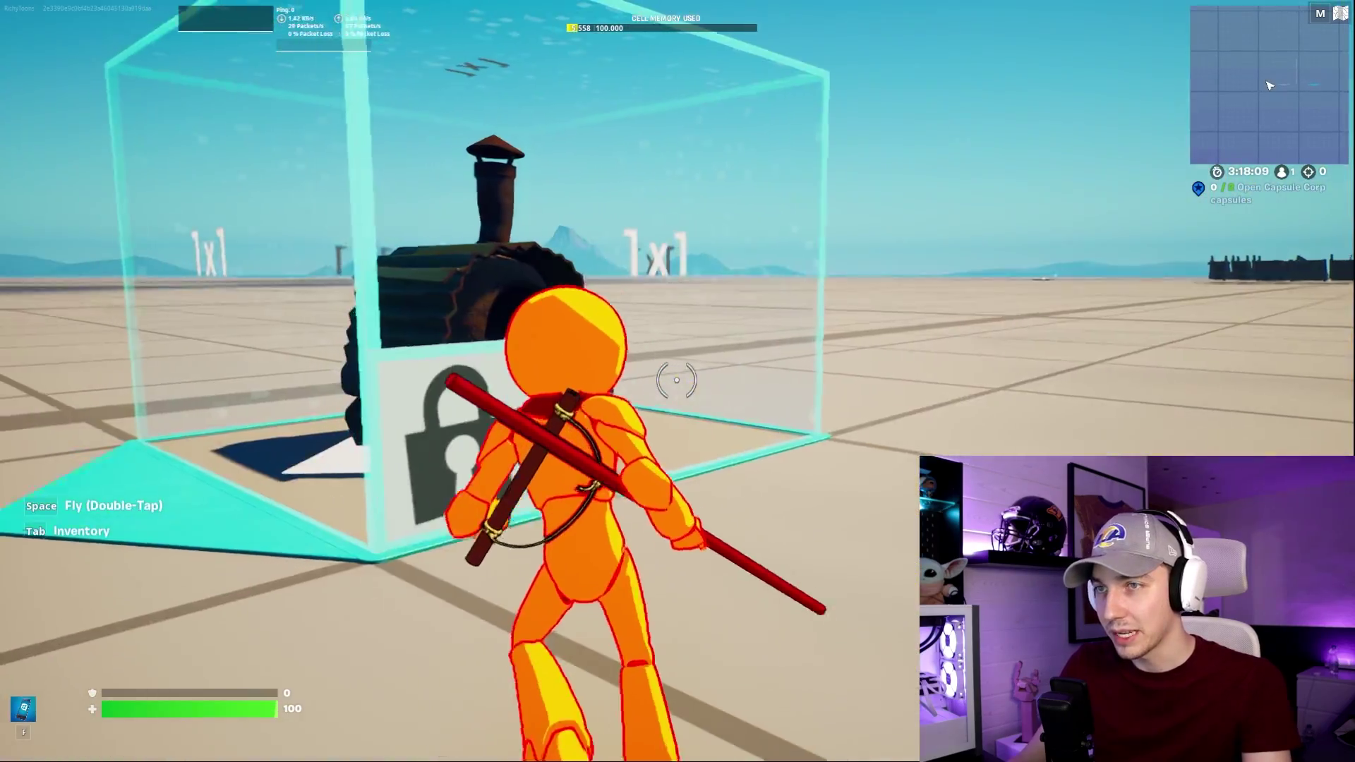
pyautogui.press('a')
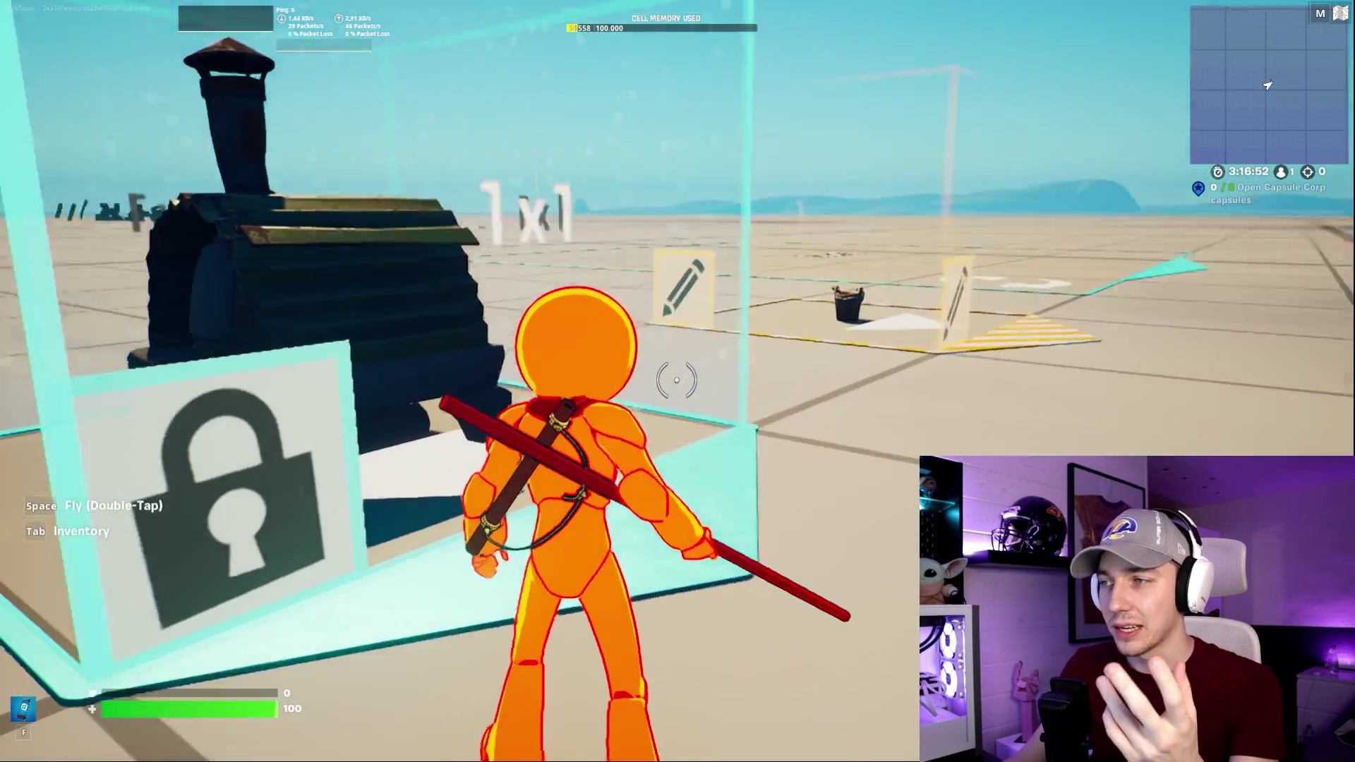
pyautogui.press('e')
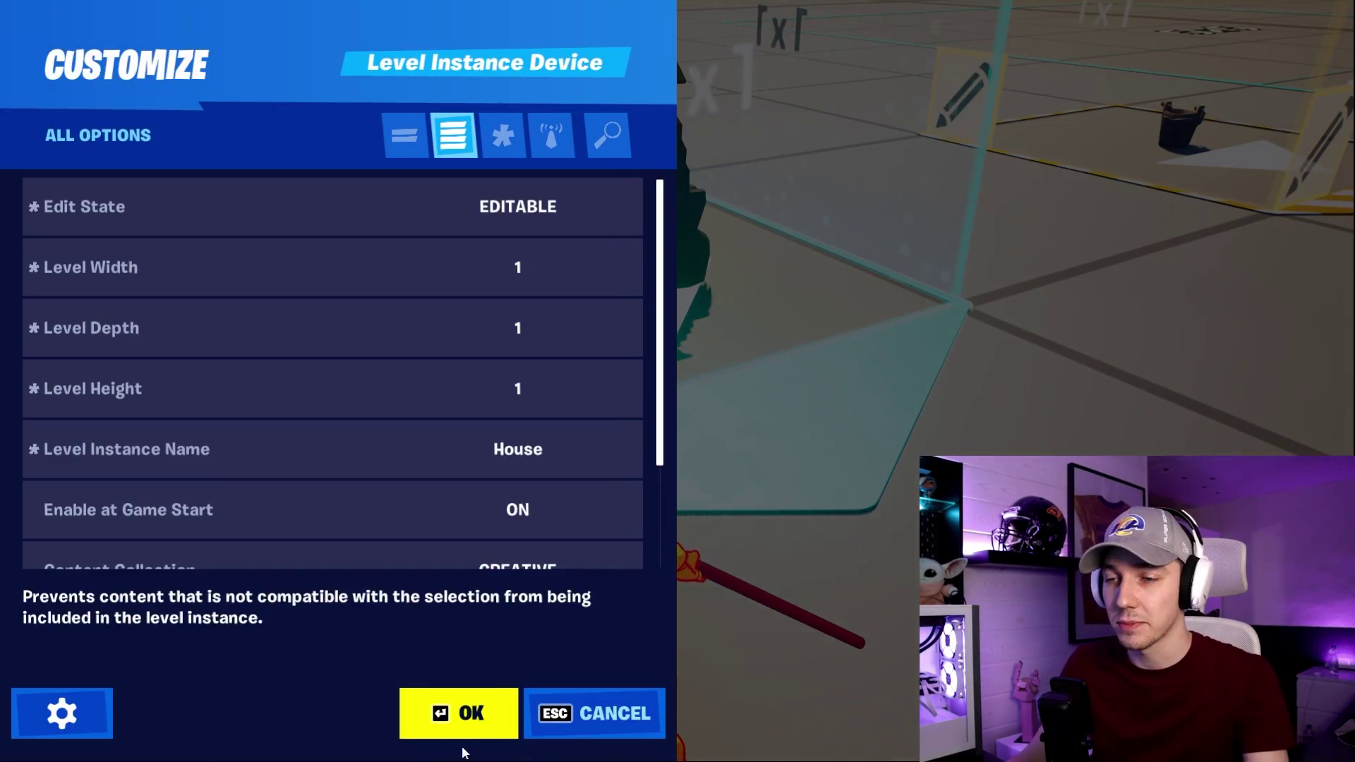
pyautogui.press('Return')
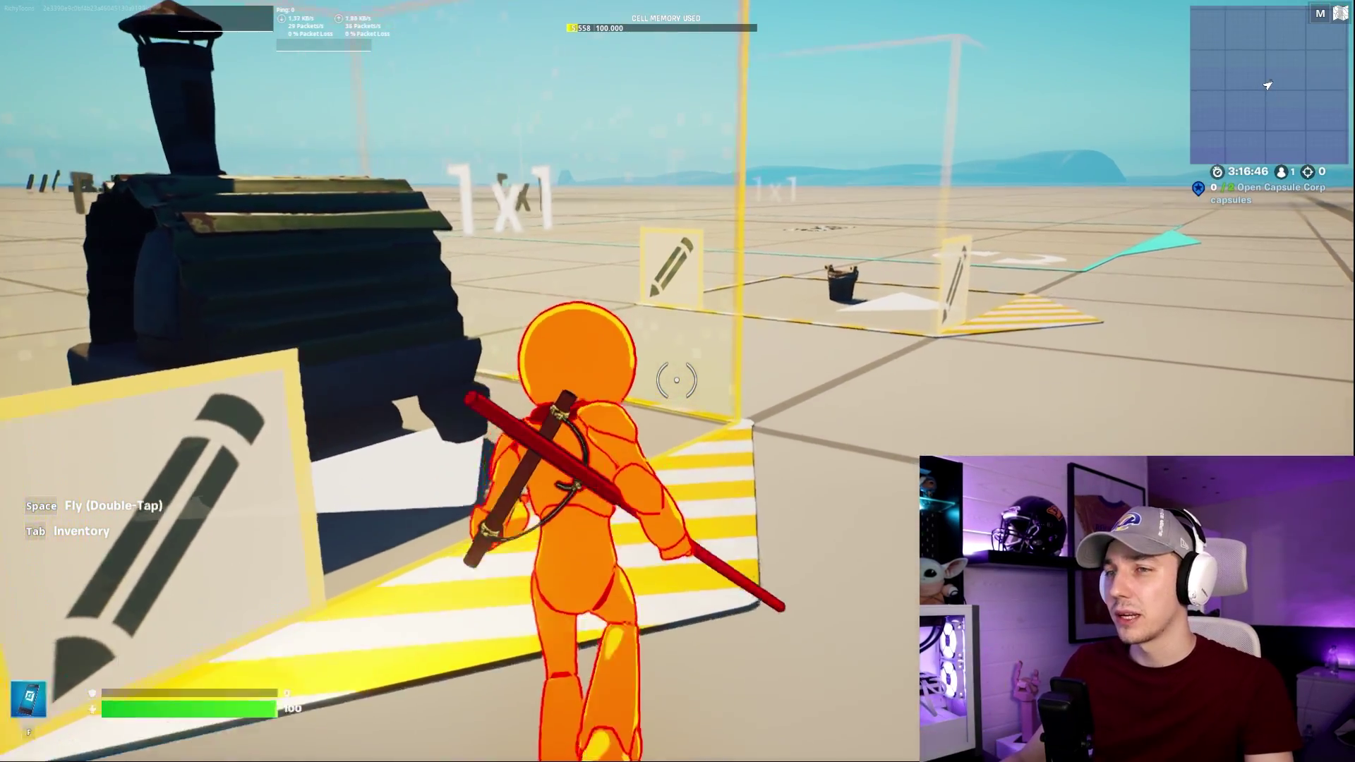
# Step: Pick up the stove prop in the editable instance, rotate it clockwise and place it inside the plot
pyautogui.press('f')
pyautogui.rightClick(676, 380)
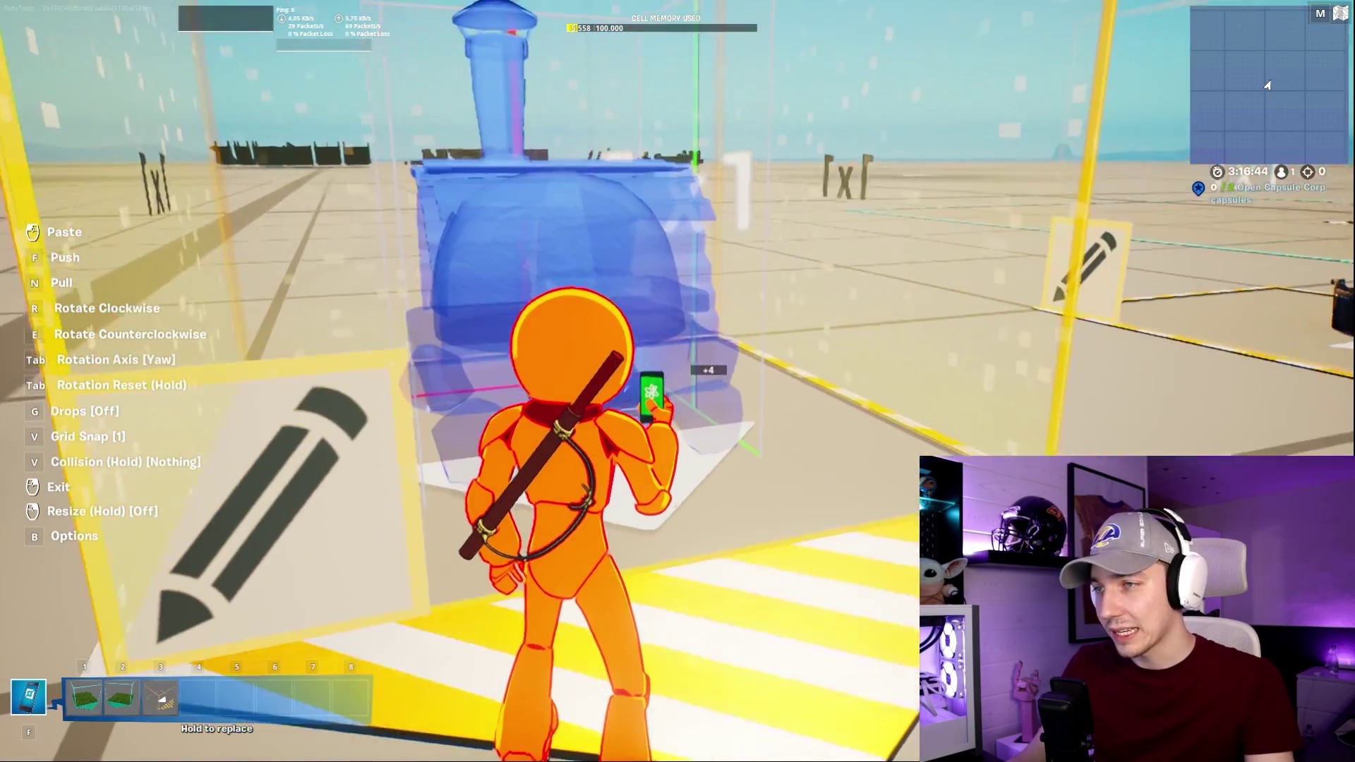
pyautogui.press('r')
pyautogui.click(676, 380)
pyautogui.press('f')
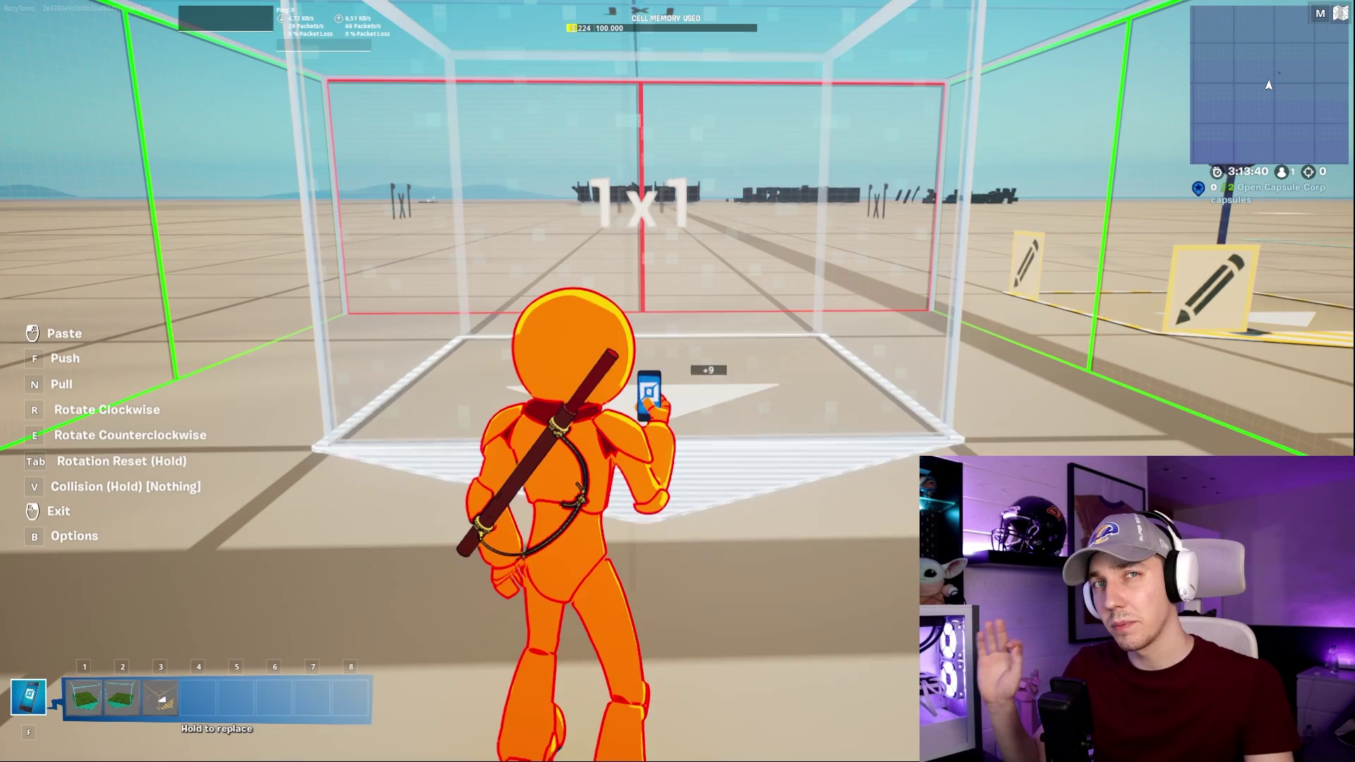
# Step: Place another 1x1 Level Instance Device near the instances that contain the GAS sign
pyautogui.press('w')
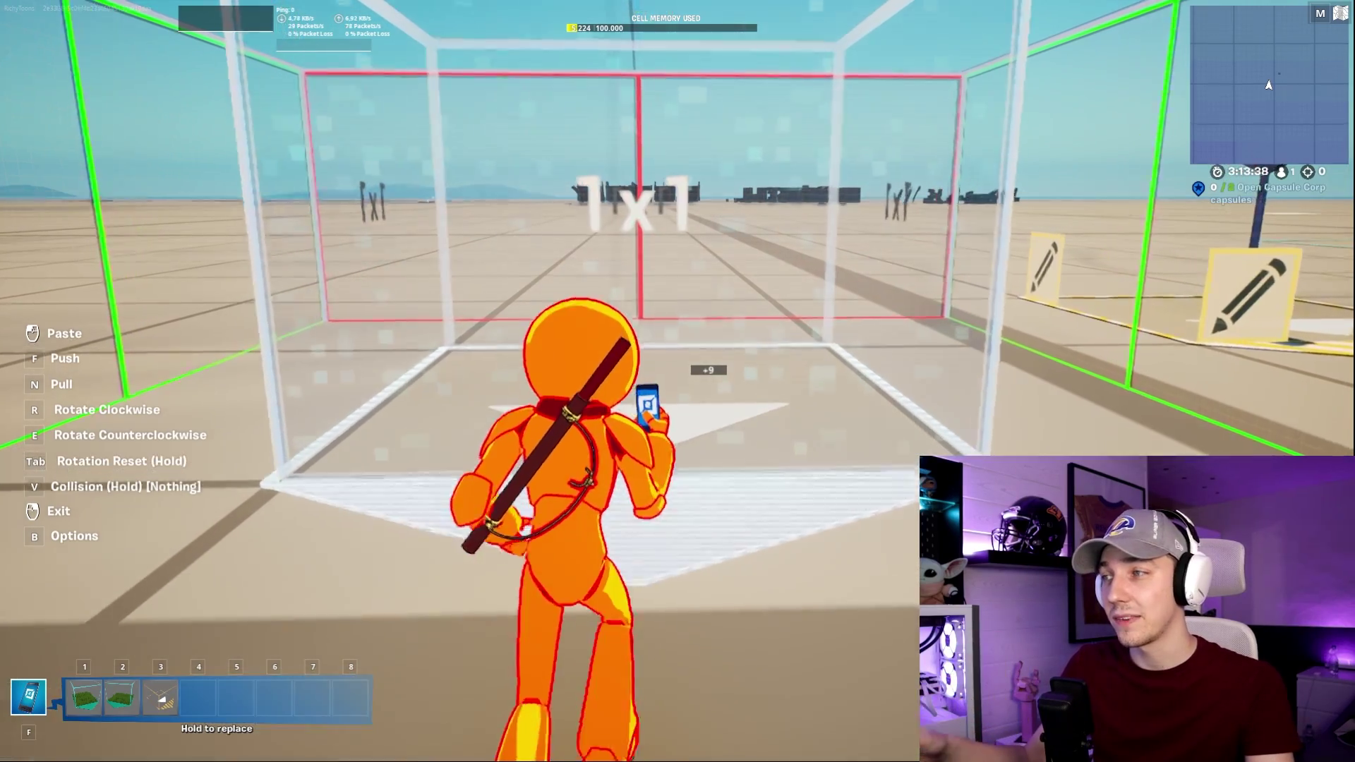
pyautogui.press('a')
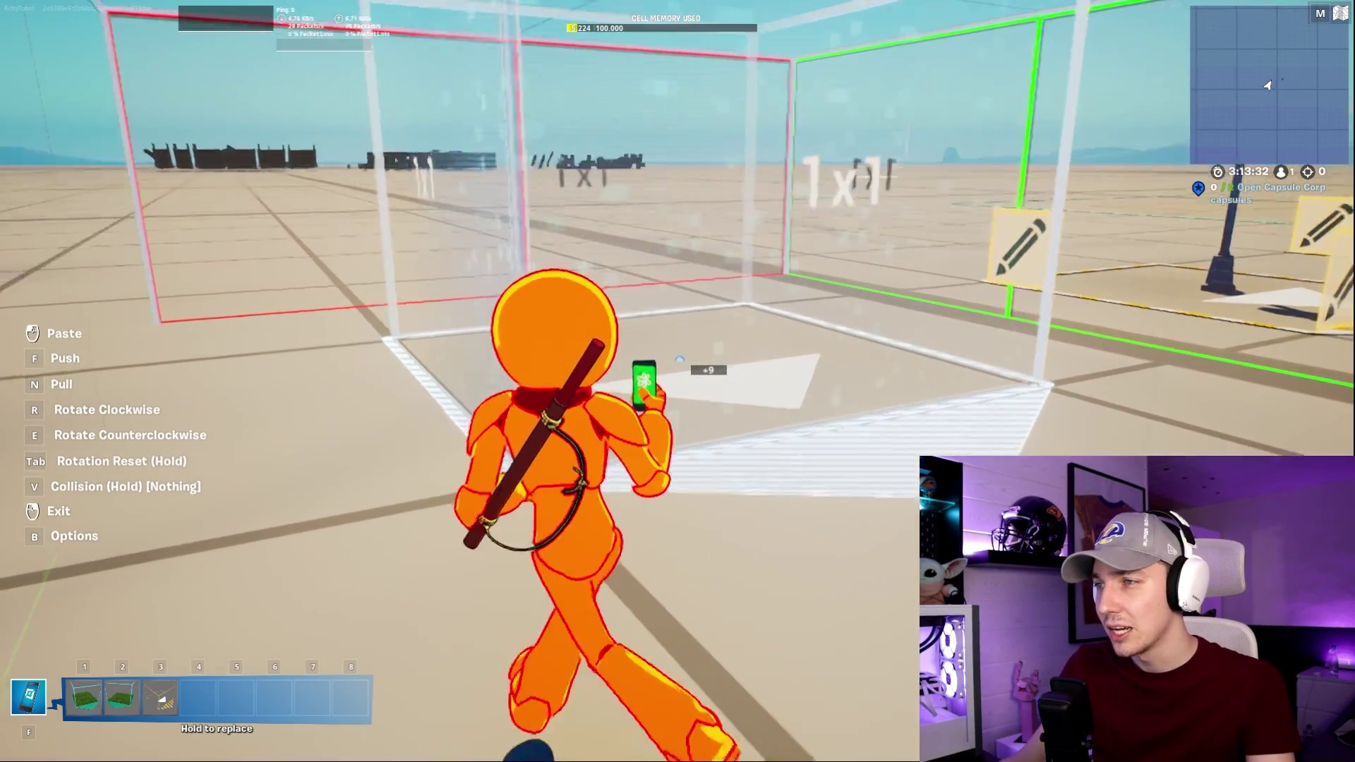
pyautogui.press('a')
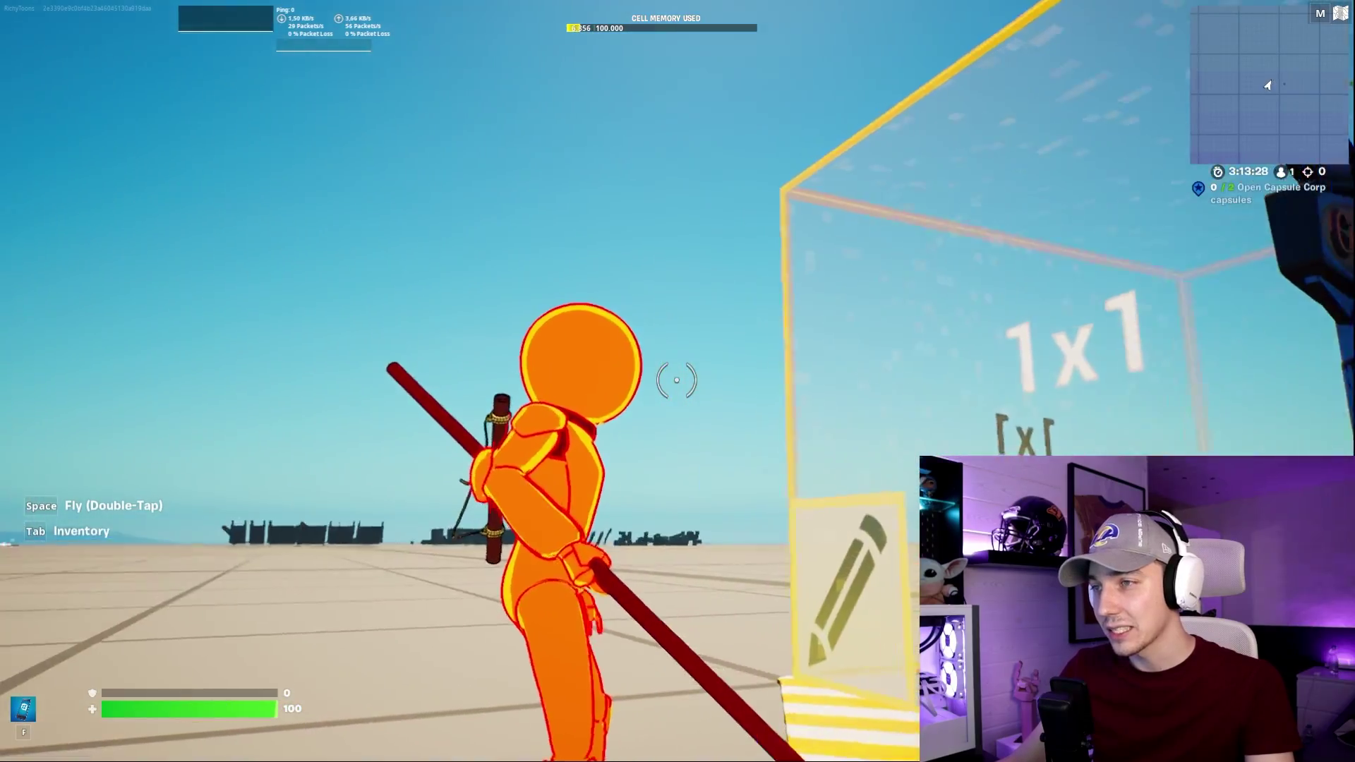
pyautogui.press('w')
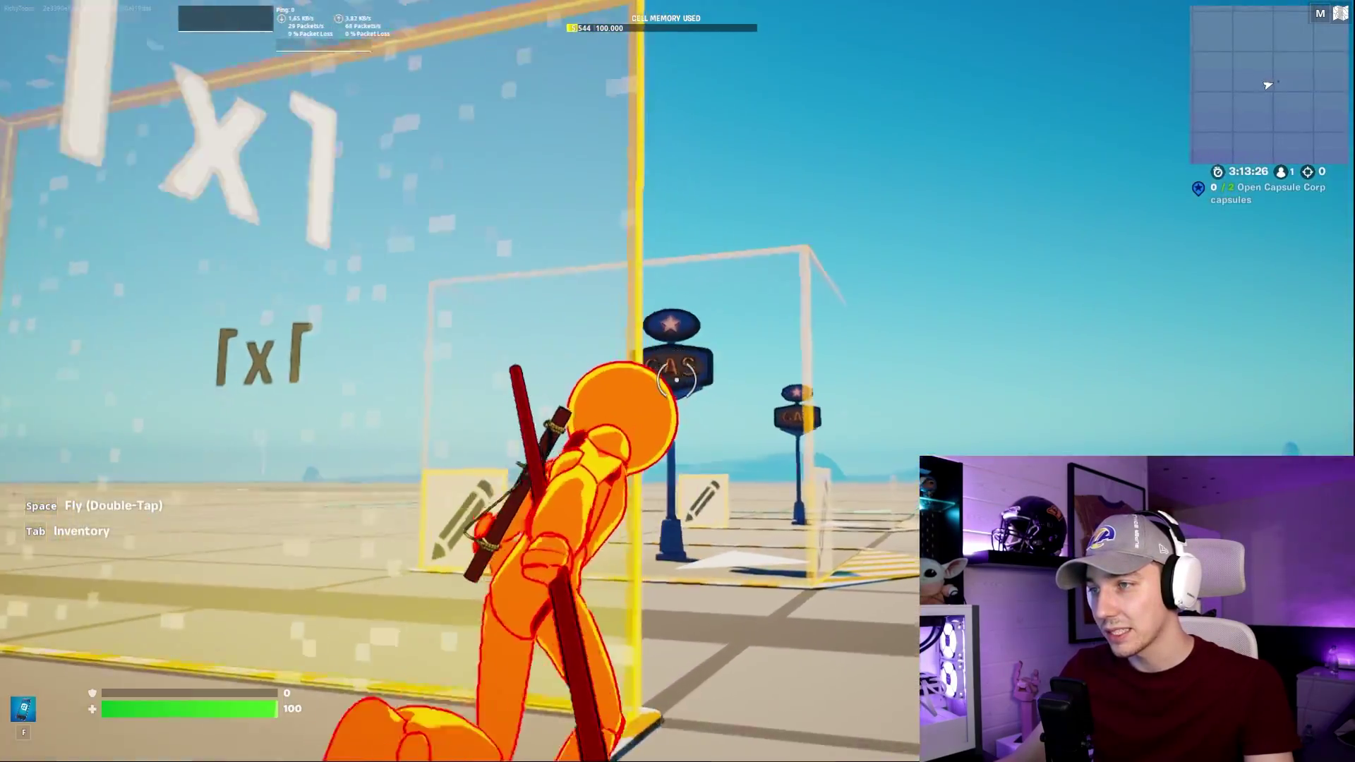